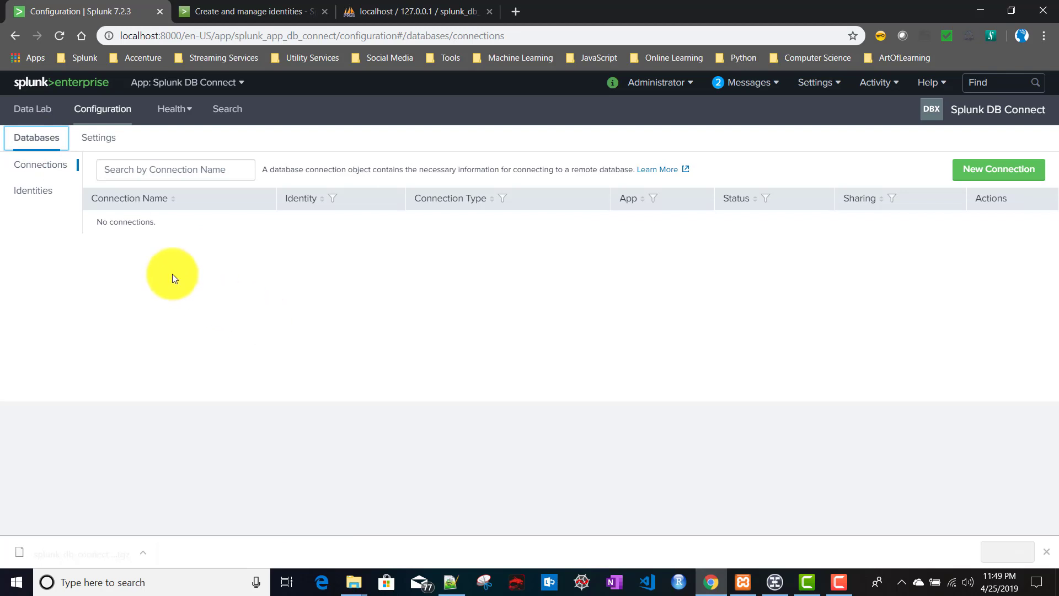
# Step: Start a new database identity in DB Connect and name it mysql_identity
pyautogui.click(32, 196)
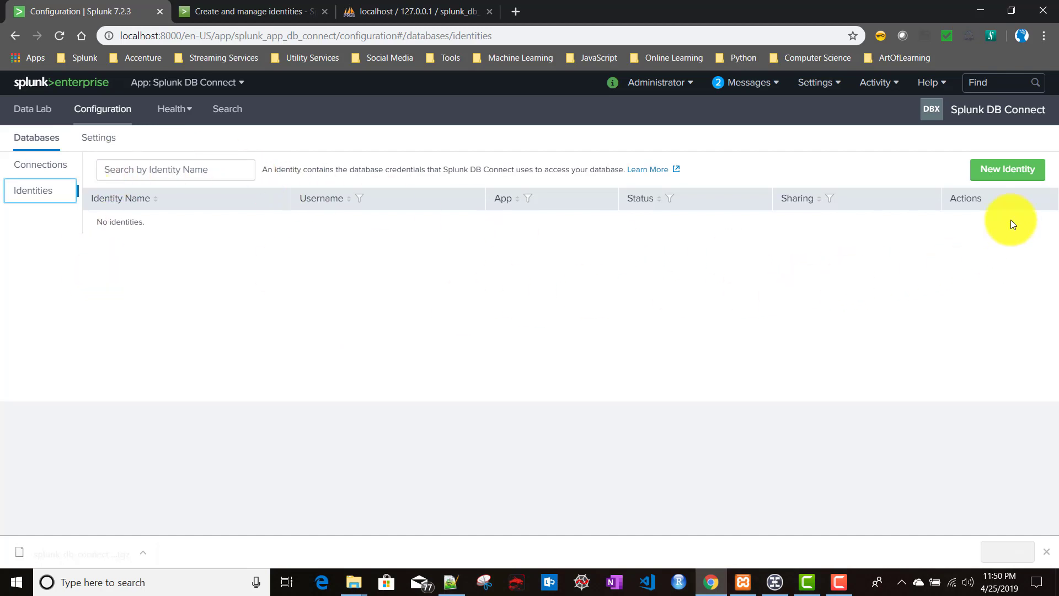
pyautogui.click(1021, 184)
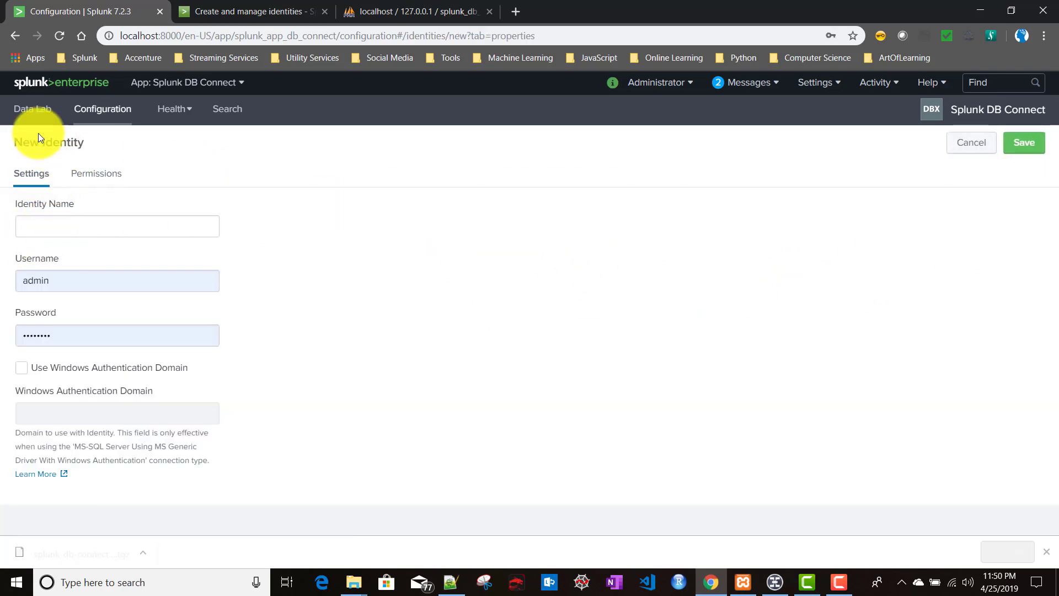
pyautogui.click(71, 226)
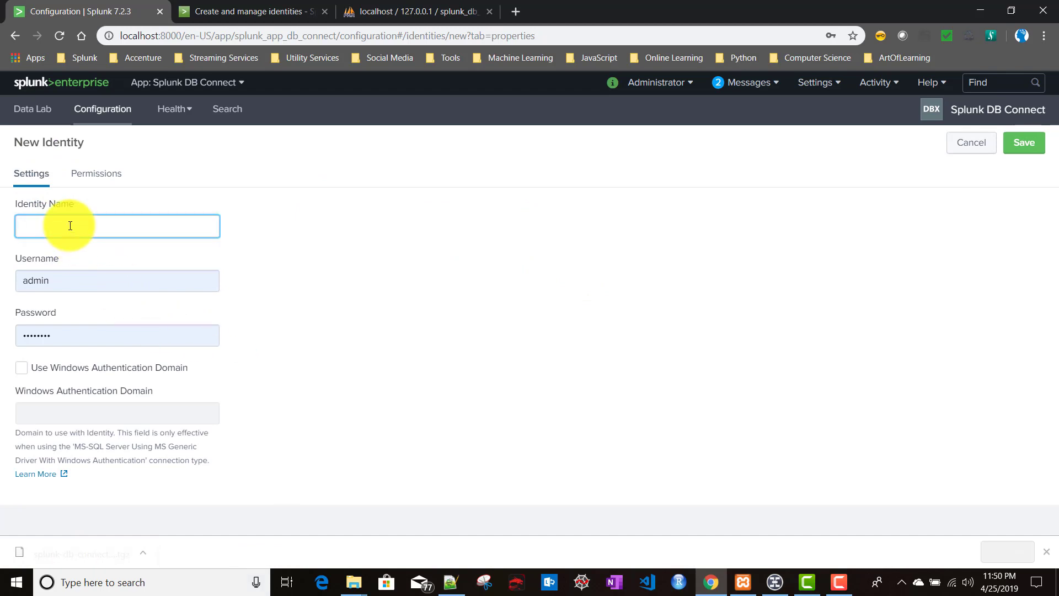
pyautogui.write('mysql_')
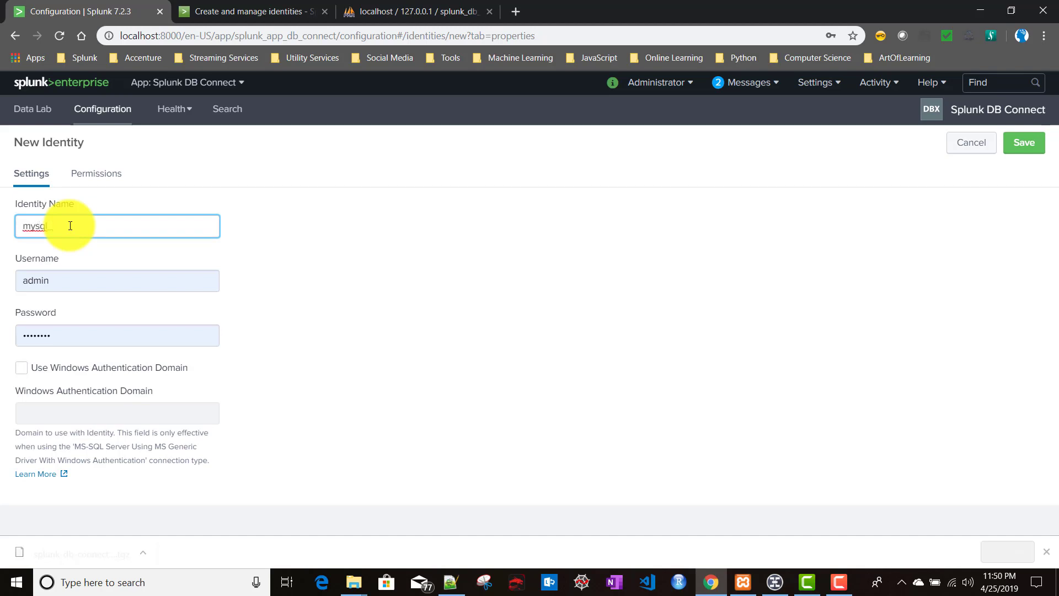
pyautogui.write('identity')
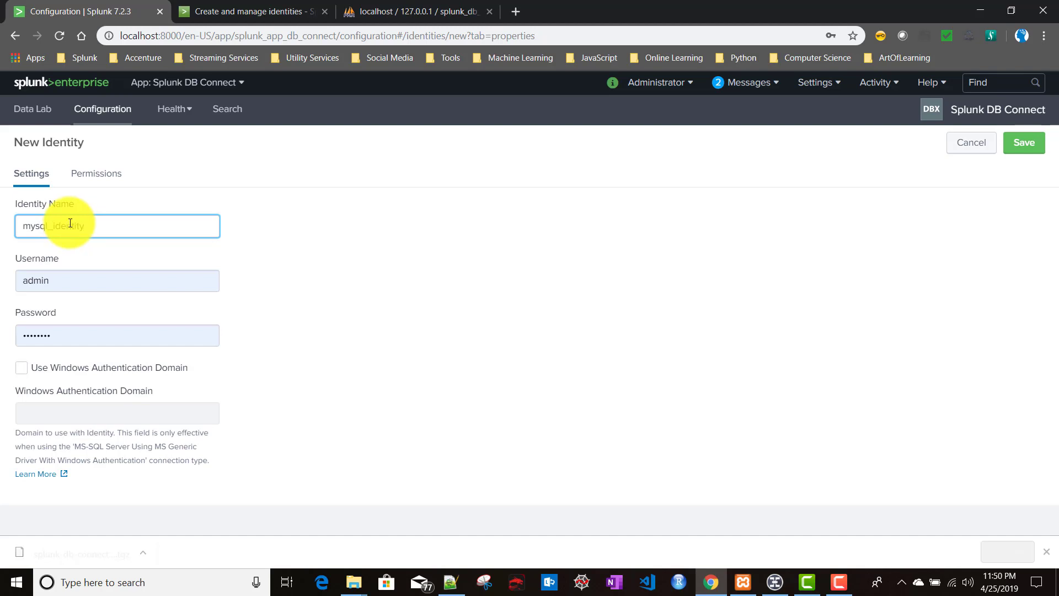
# Step: Set the identity's username to root and clear the prefilled password so it stays blank
pyautogui.doubleClick(72, 281)
pyautogui.write('root')
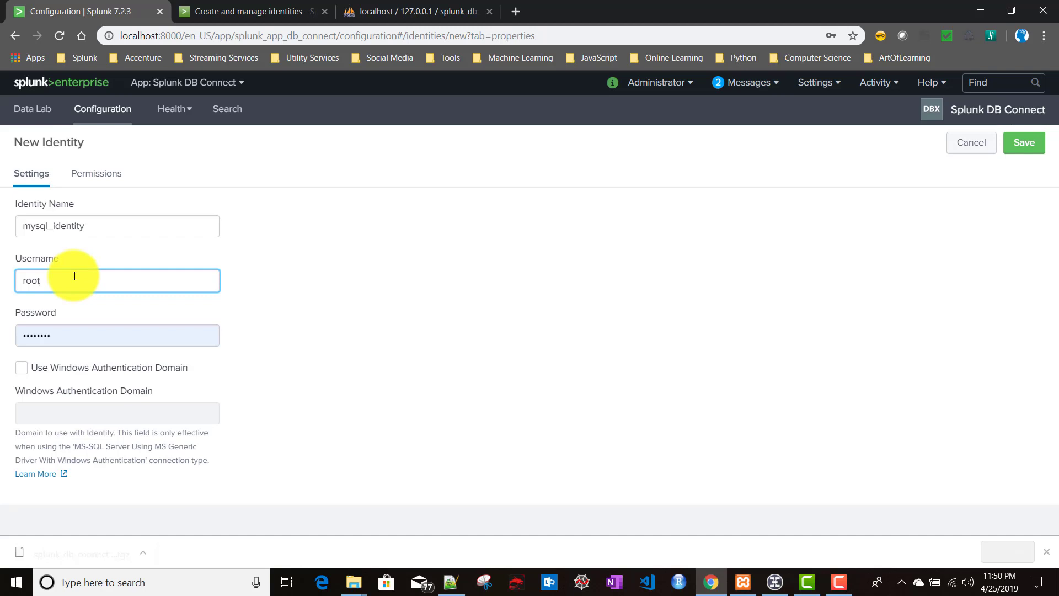
pyautogui.doubleClick(85, 331)
pyautogui.press('BackSpace')
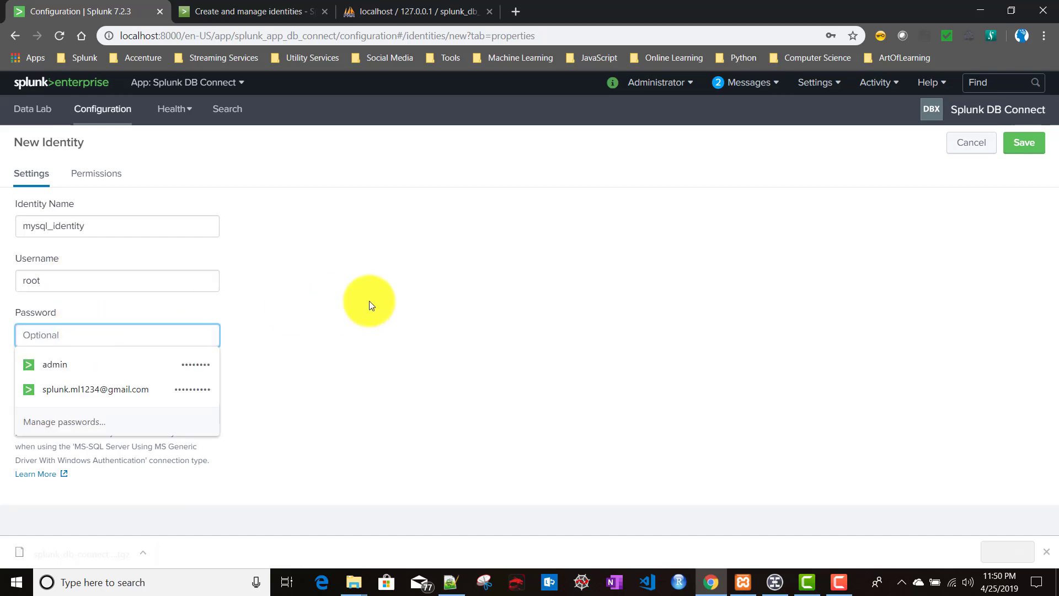
pyautogui.click(379, 301)
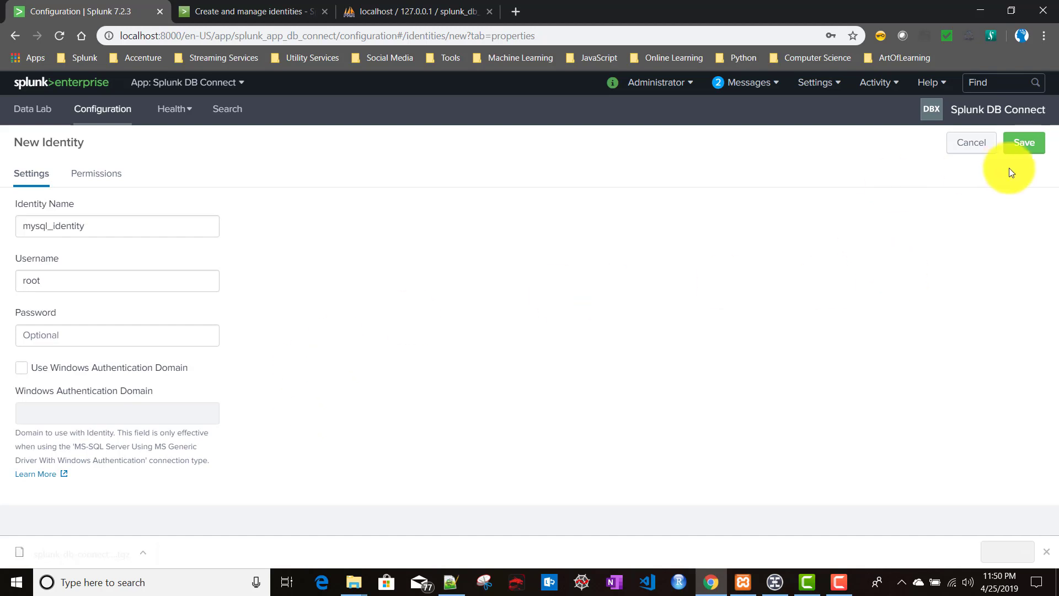
# Step: Review the new identity's application and role permissions, keep them as set, and save the identity
pyautogui.click(90, 181)
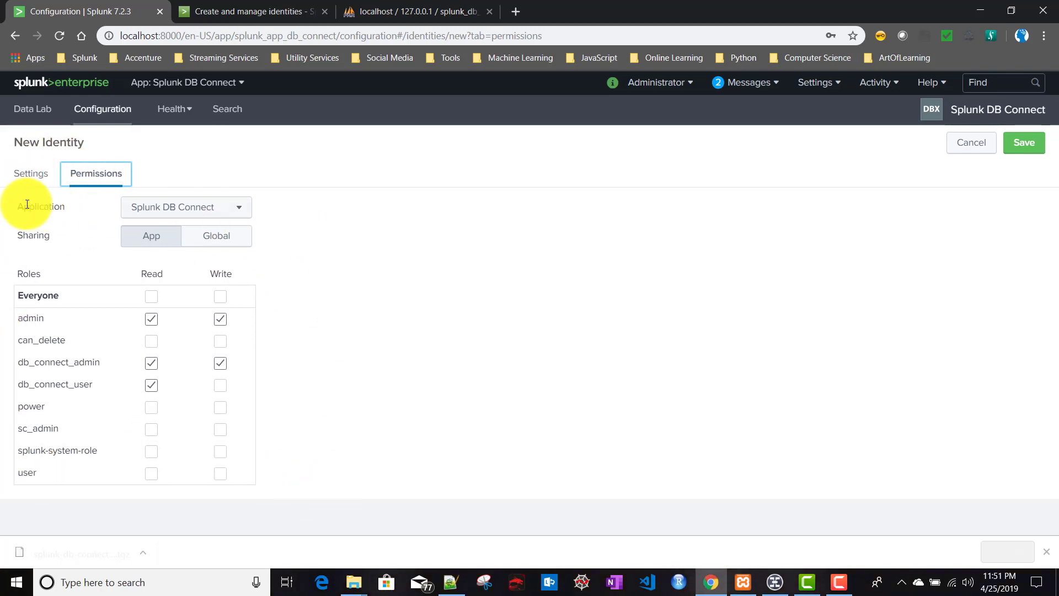
pyautogui.click(186, 212)
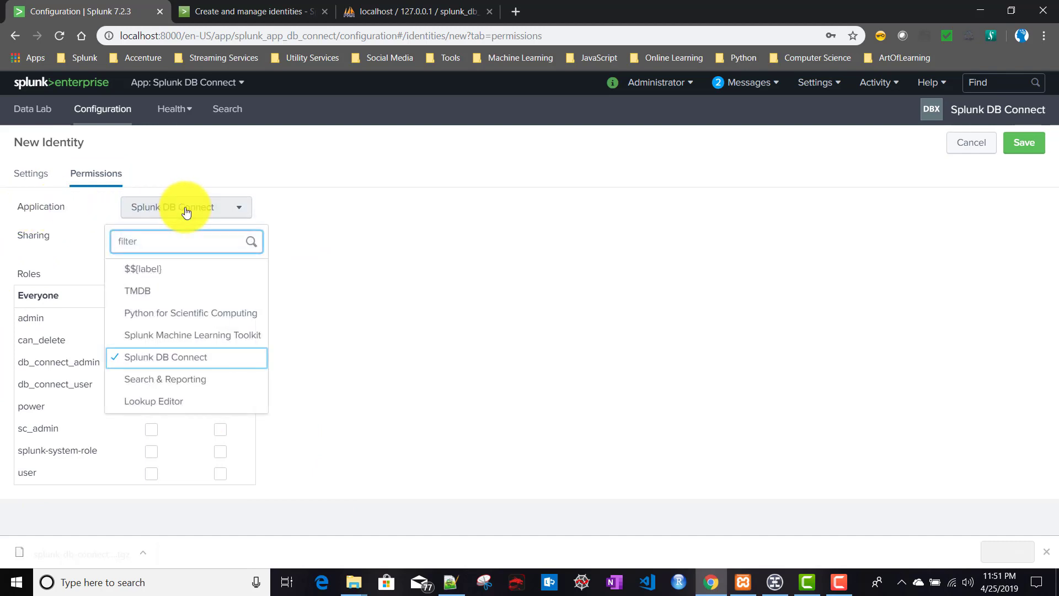
pyautogui.click(354, 225)
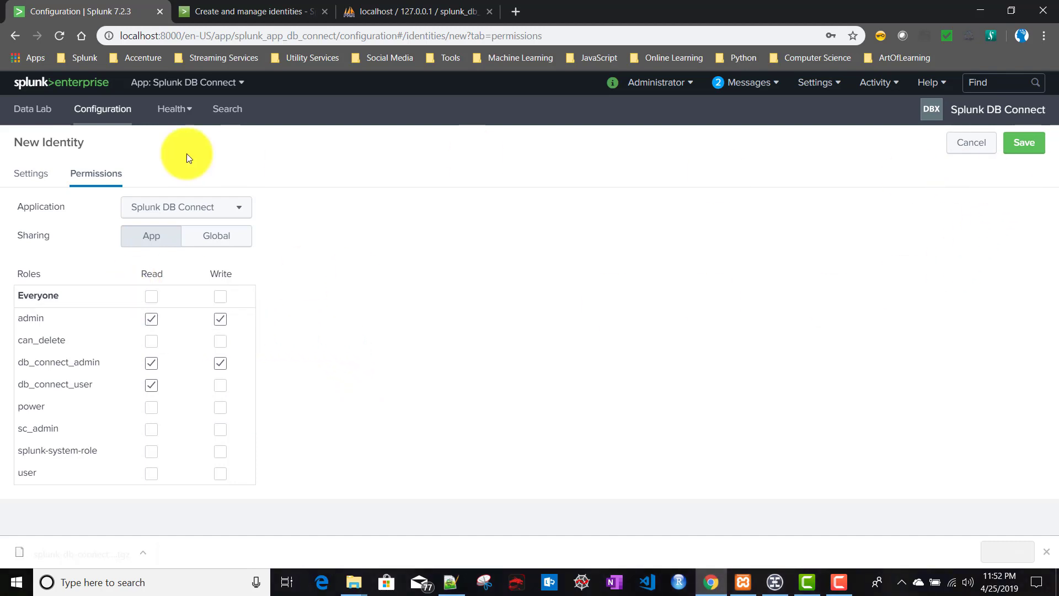
pyautogui.click(24, 177)
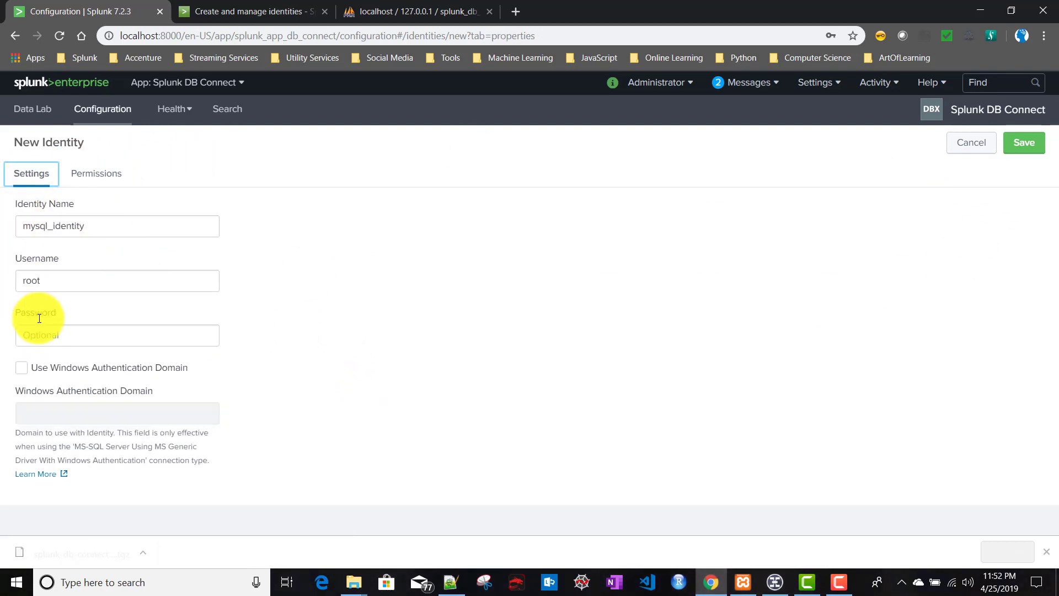
pyautogui.click(1025, 144)
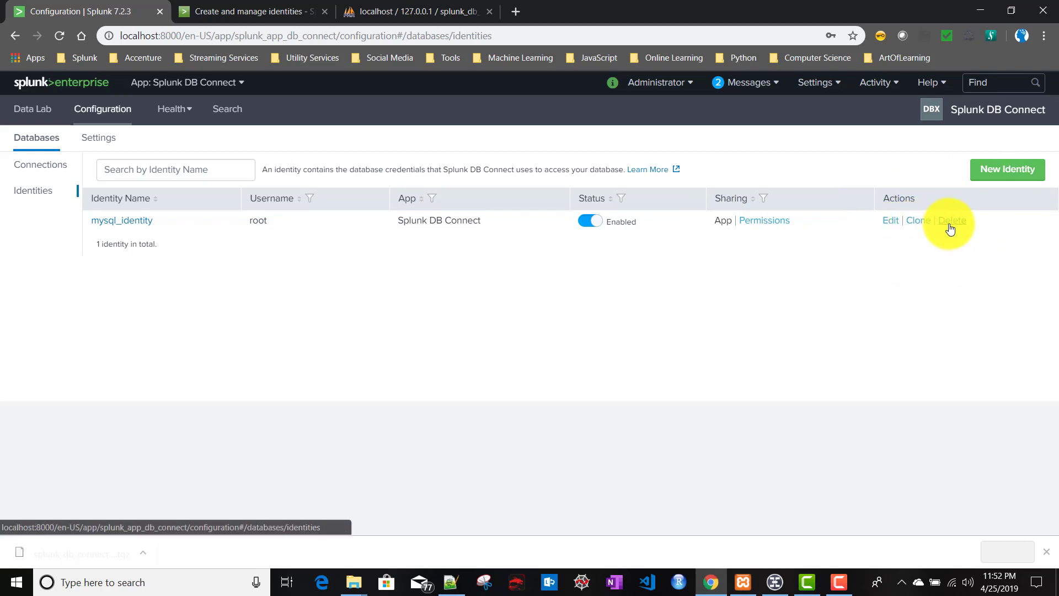
# Step: Inspect the settings of mysql_identity, including its password field, and leave without saving
pyautogui.click(893, 223)
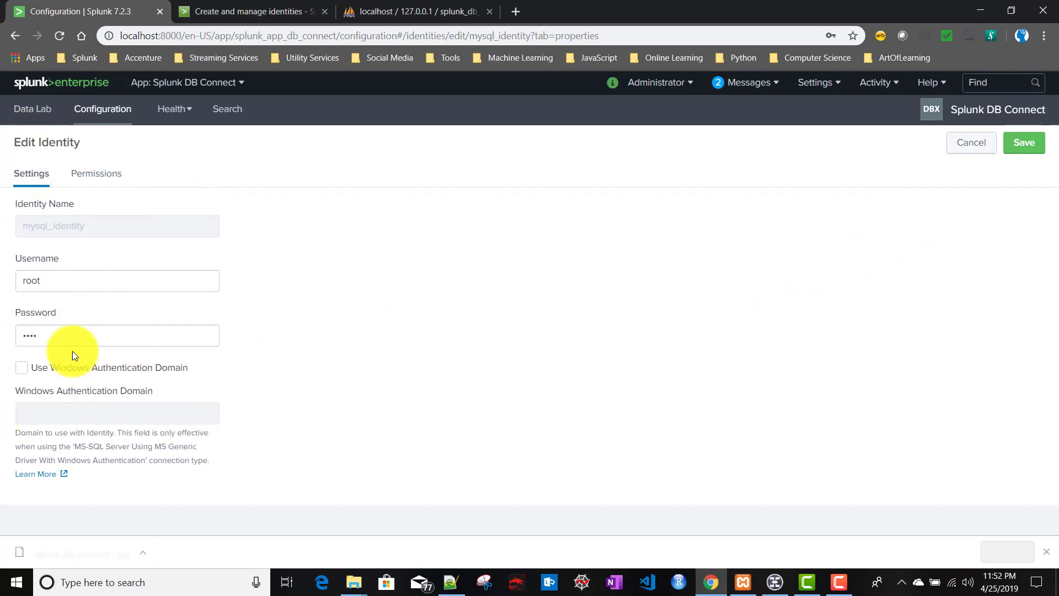
pyautogui.click(49, 336)
pyautogui.click(969, 158)
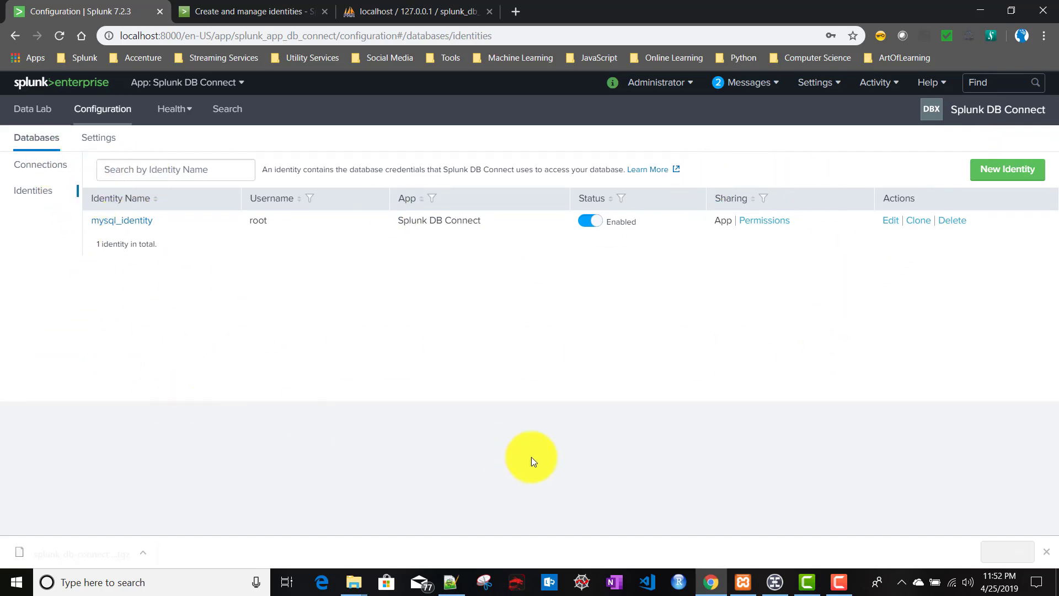
# Step: Switch to the File Explorer window showing drivers and open the local folder inside splunk_app_db_connect
pyautogui.moveTo(350, 586)
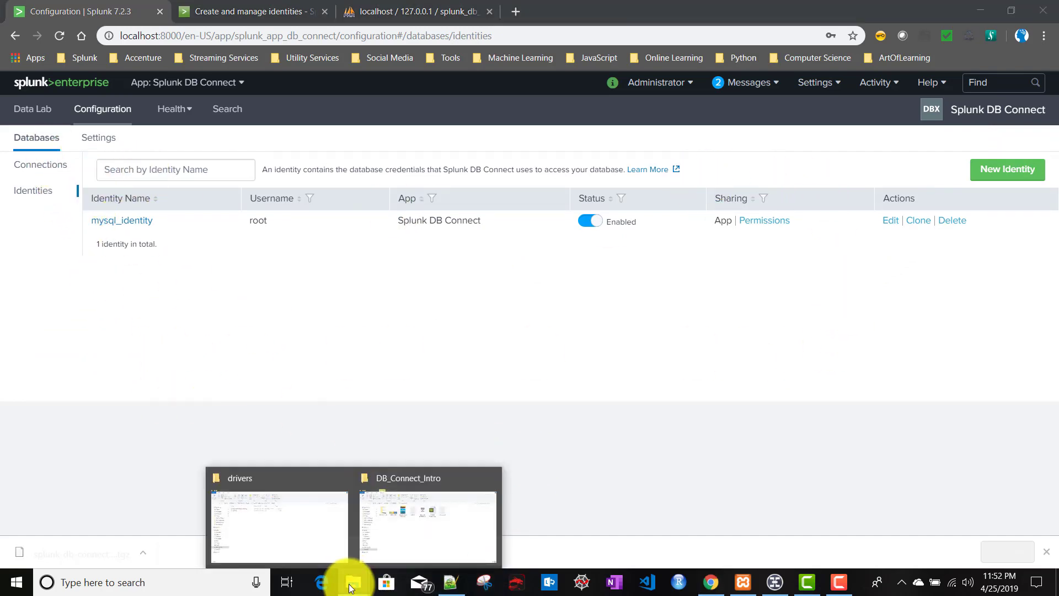
pyautogui.click(285, 537)
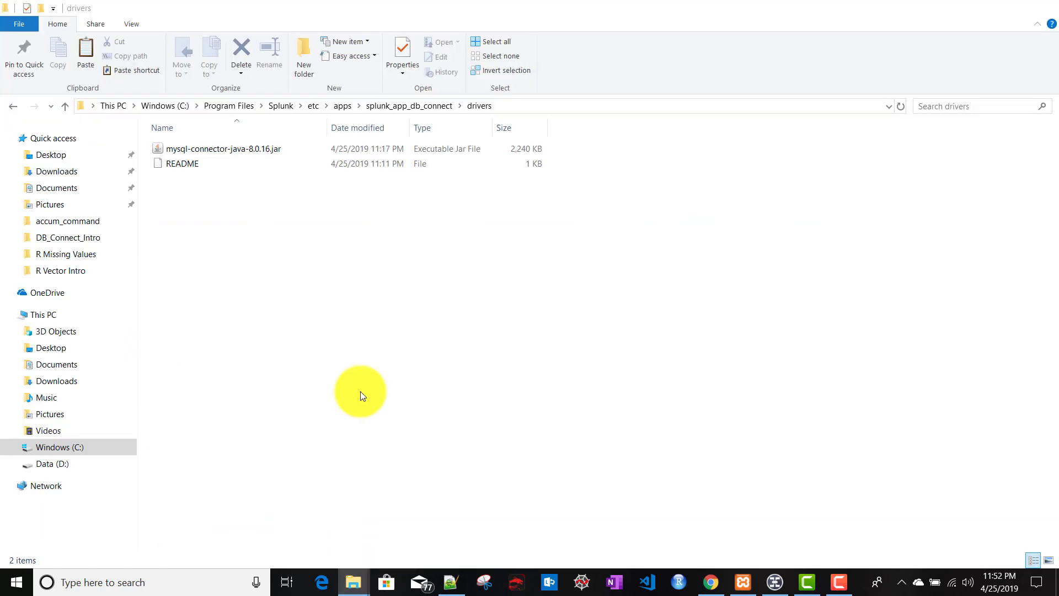
pyautogui.click(382, 107)
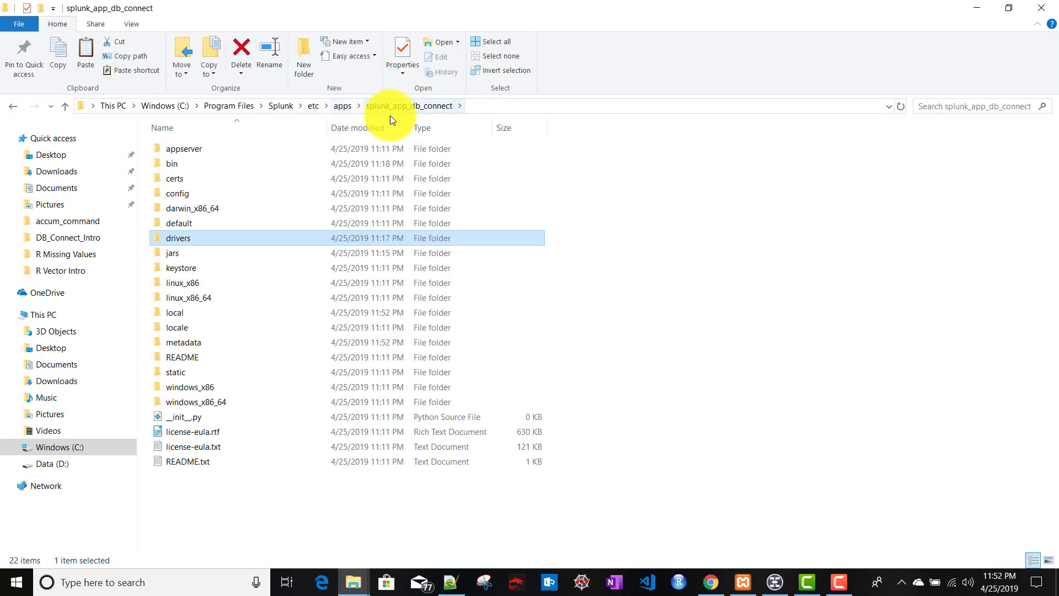
pyautogui.click(191, 220)
pyautogui.doubleClick(177, 313)
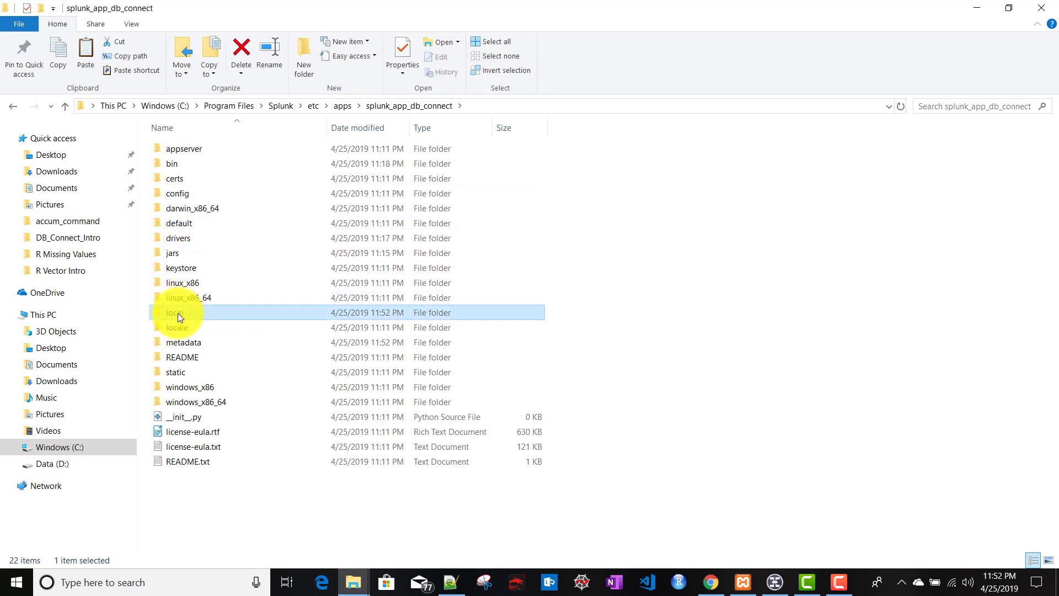
pyautogui.click(554, 312)
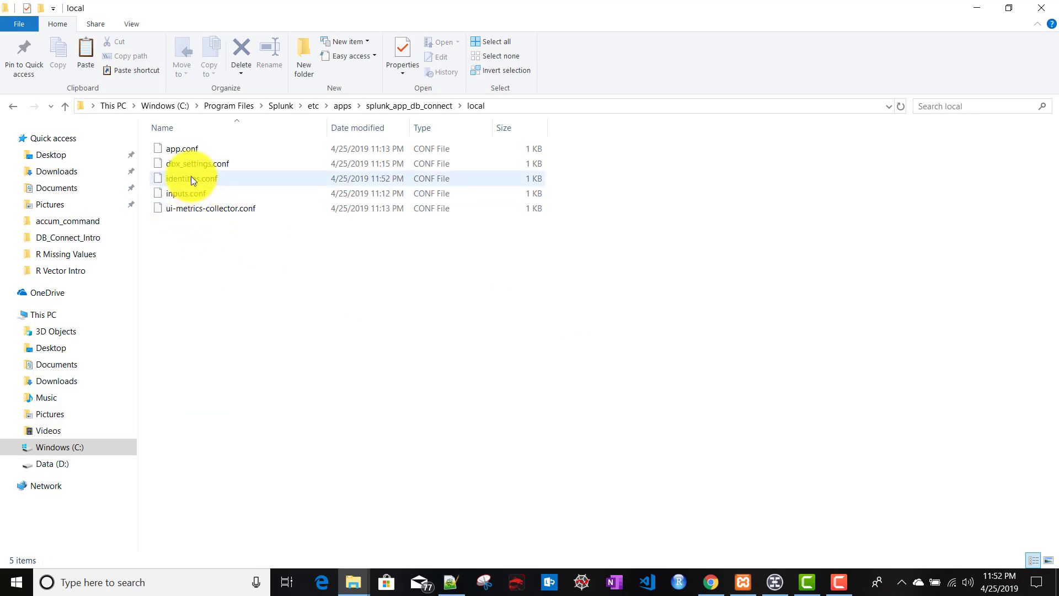
# Step: Open identities.conf in Notepad++ and examine the settings stored under the mysql_identity stanza
pyautogui.rightClick(191, 176)
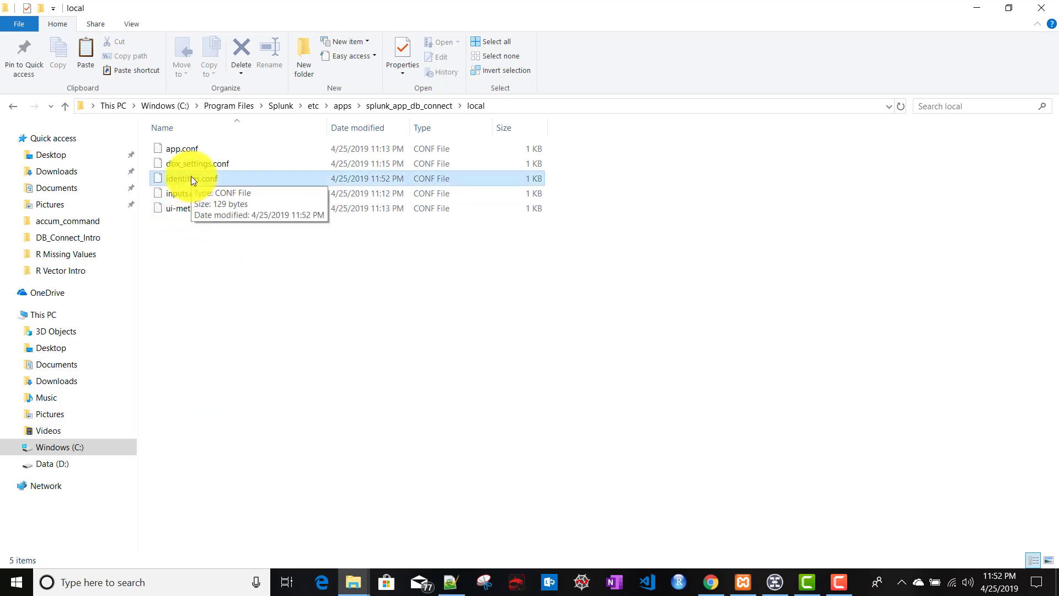
pyautogui.click(232, 236)
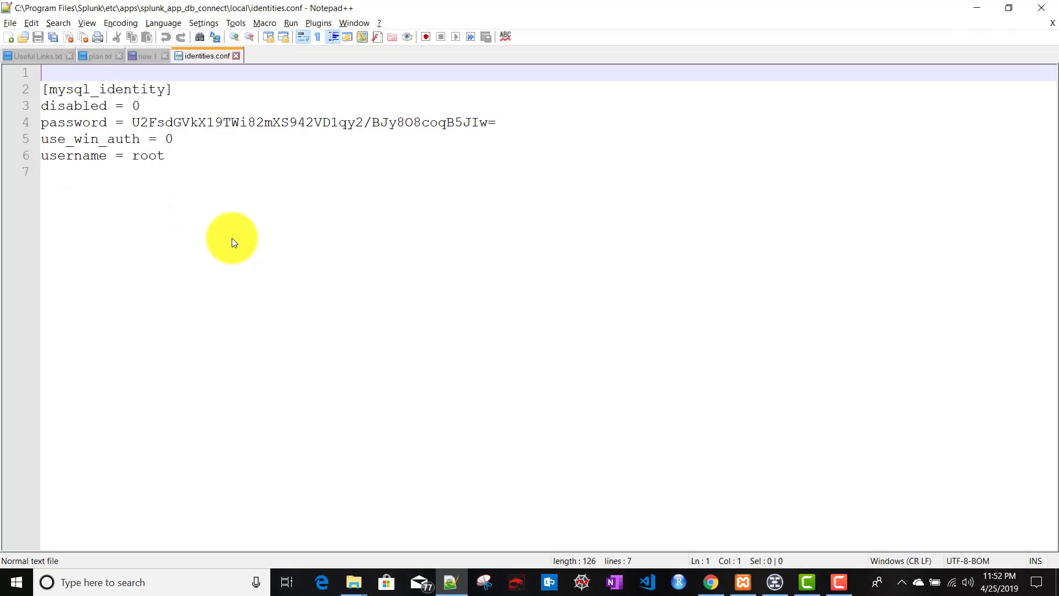
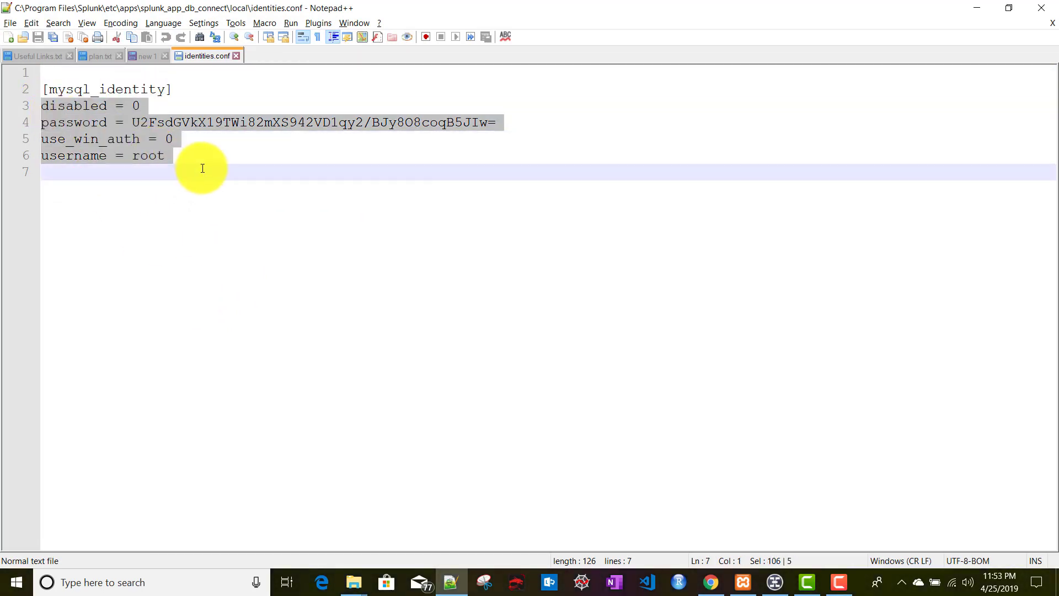
pyautogui.click(202, 168)
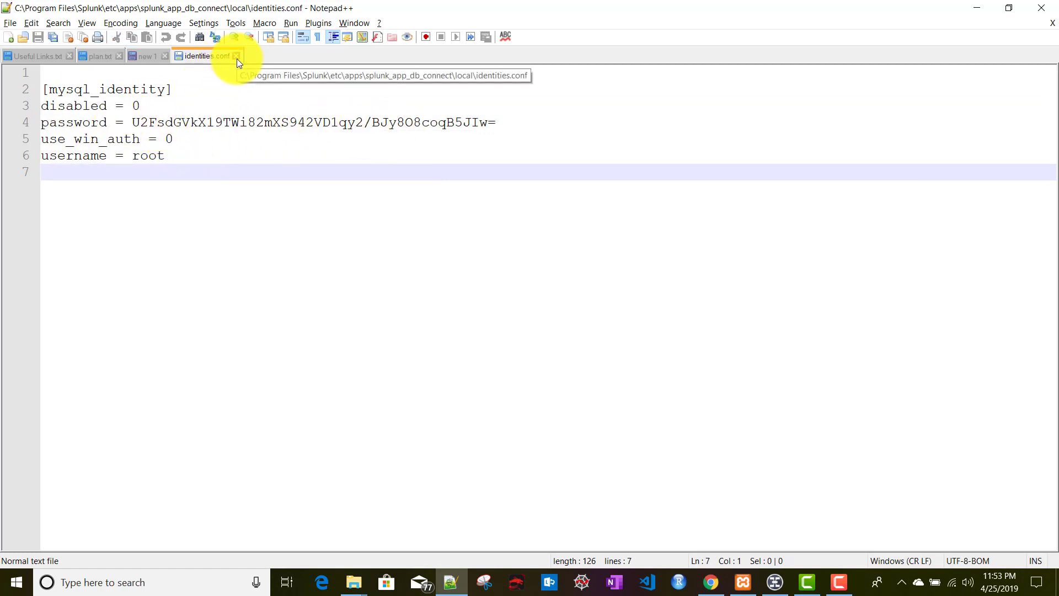
# Step: Switch back to Splunk in Chrome and start a new database connection named mysql_conn
pyautogui.click(712, 583)
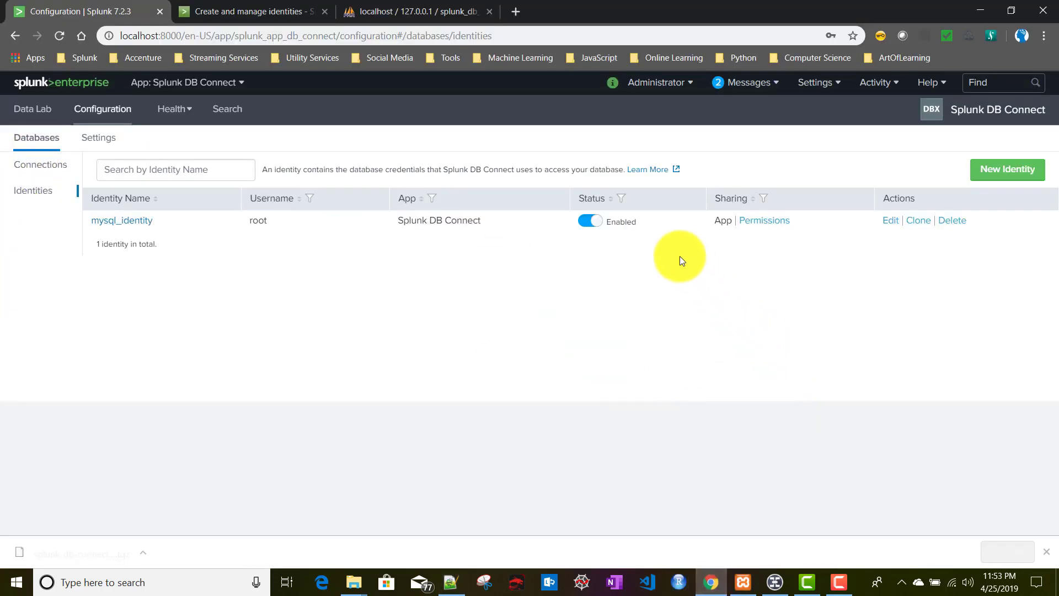
pyautogui.click(37, 176)
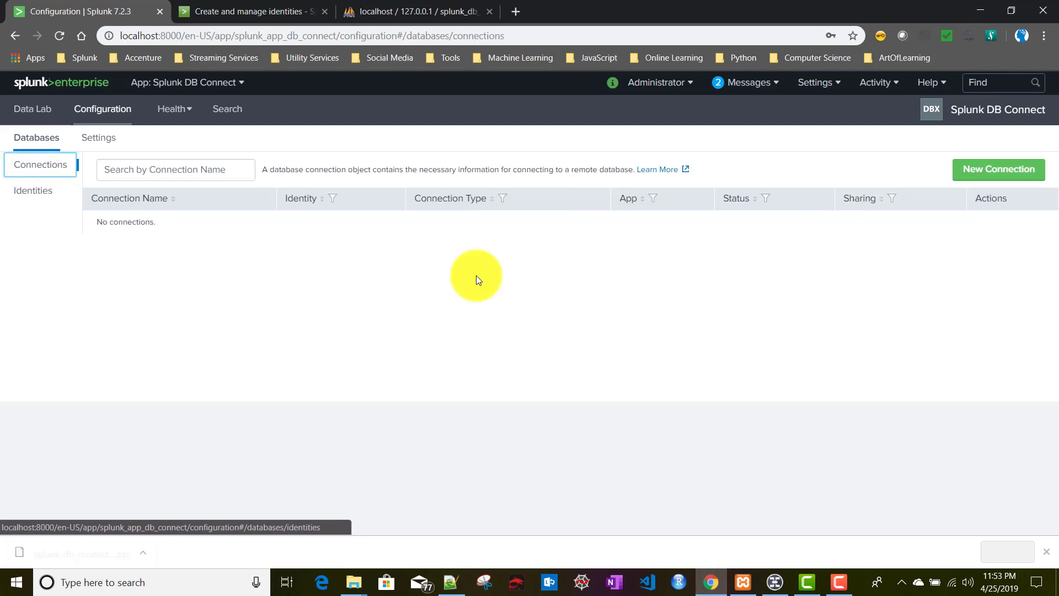
pyautogui.click(977, 175)
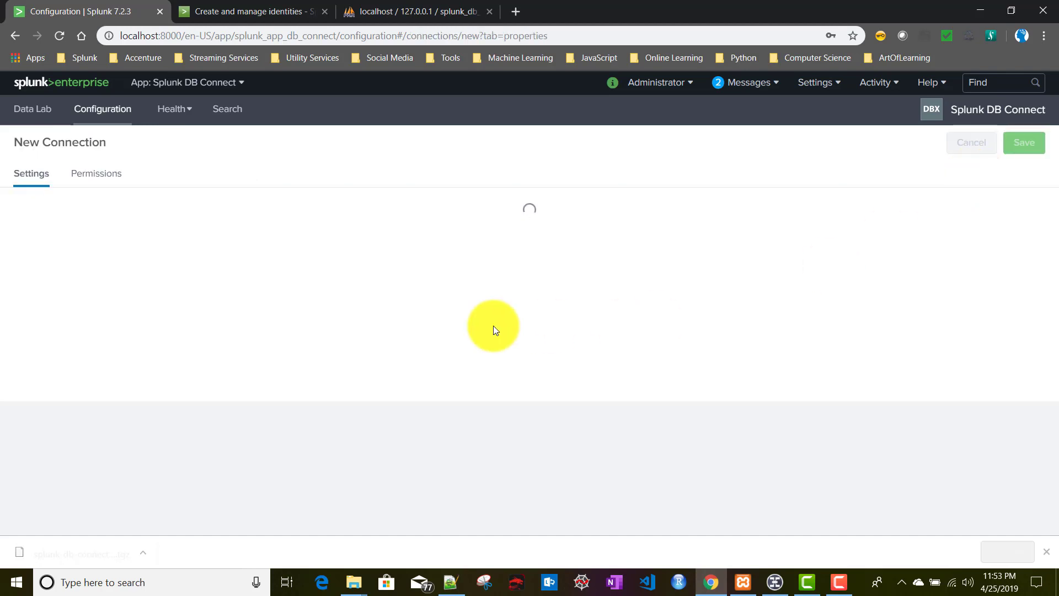
pyautogui.click(91, 225)
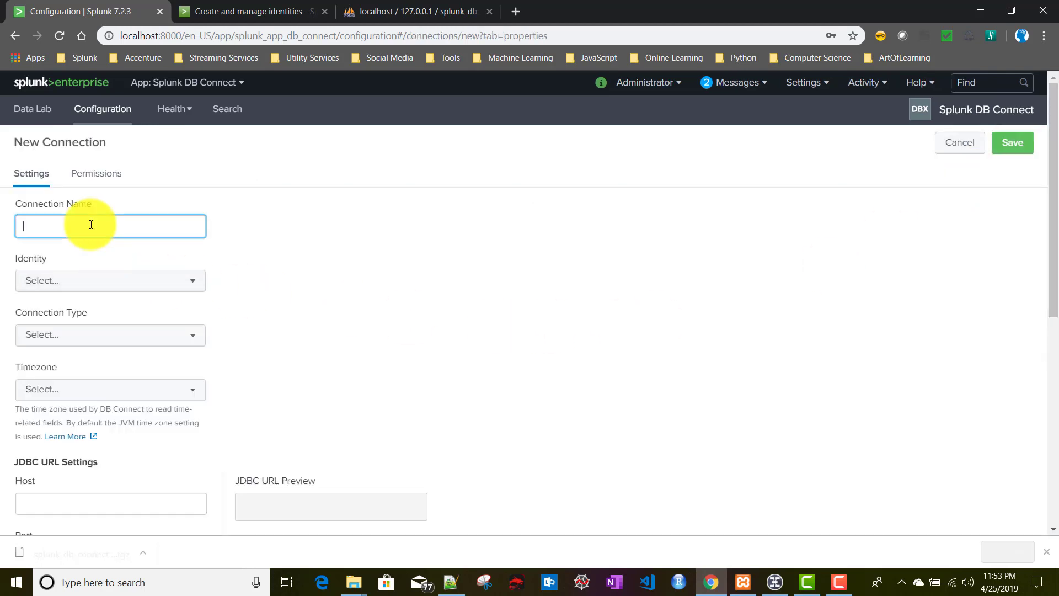
pyautogui.write('mysql_cd')
pyautogui.write('nn')
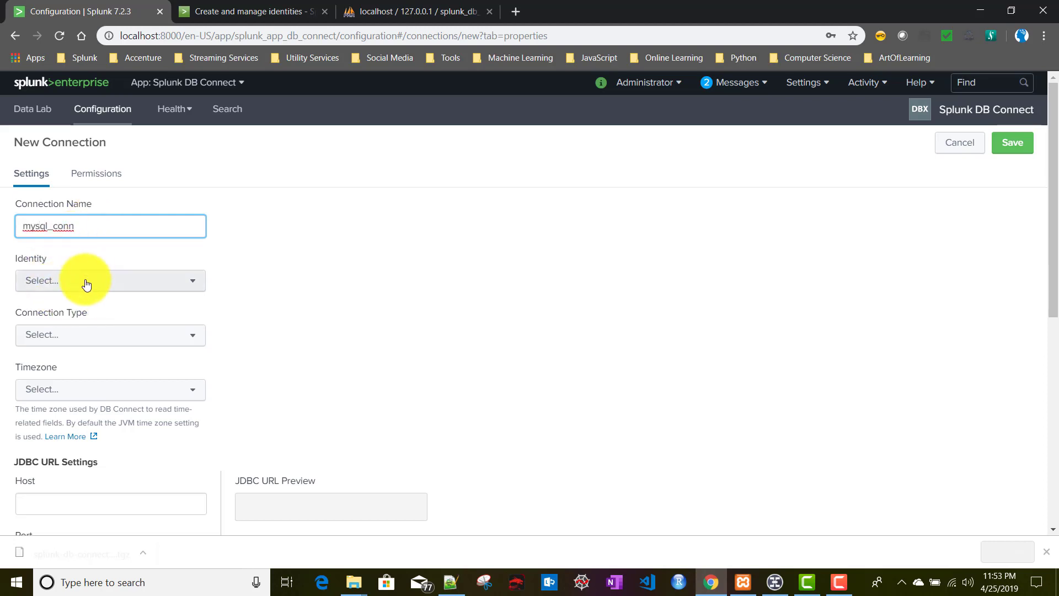
# Step: Assign mysql_identity to the connection and set its connection type to MySQL
pyautogui.click(86, 285)
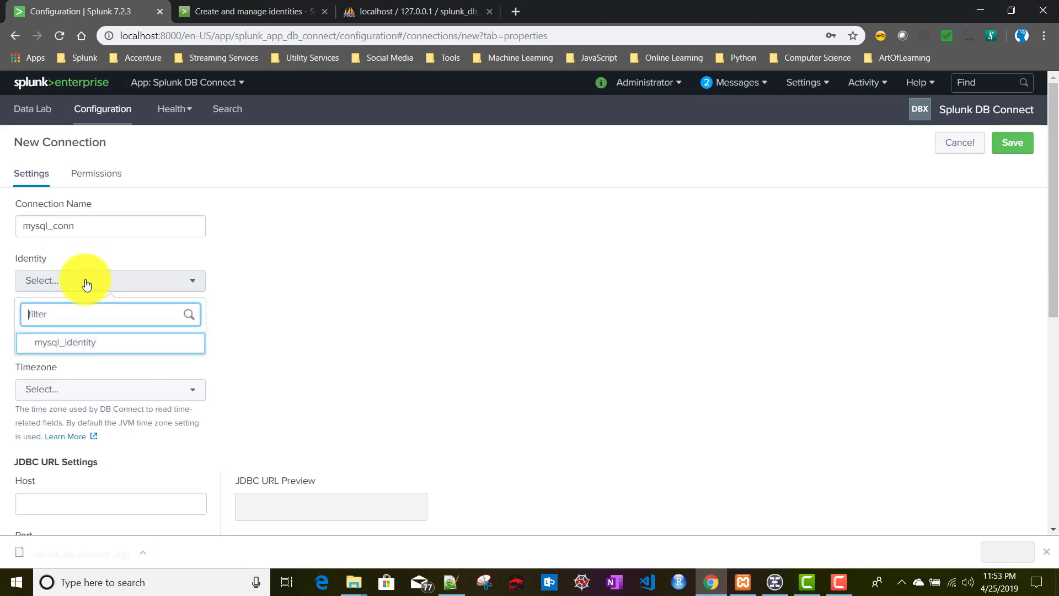
pyautogui.click(71, 348)
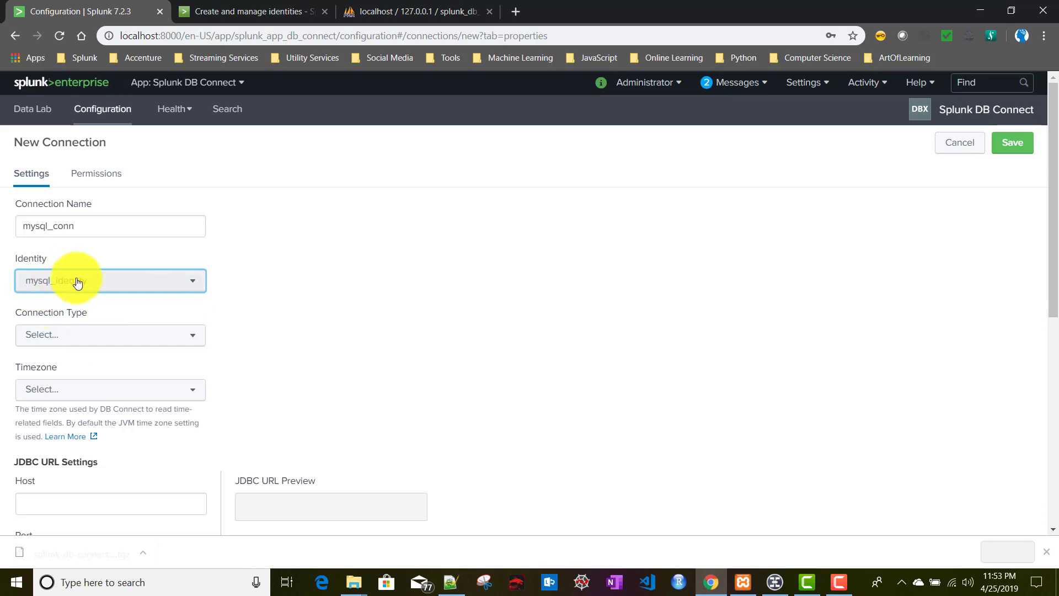
pyautogui.click(88, 345)
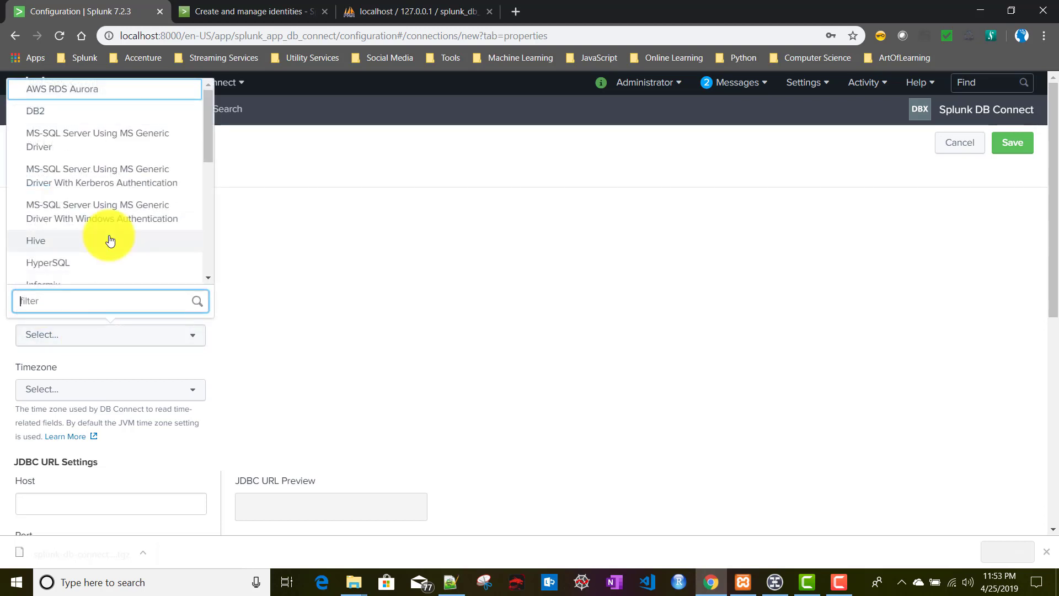
pyautogui.scroll(-5, 108, 238)
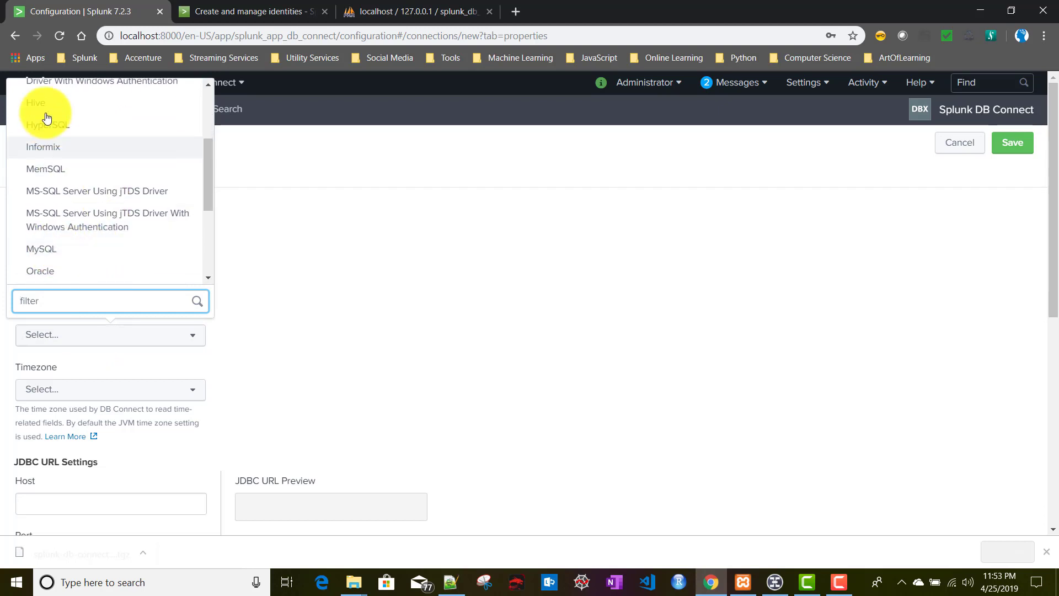
pyautogui.click(48, 251)
# Step: Set the connection's timezone to Asia/Kolkata : +05:30
pyautogui.scroll(-3, 353, 306)
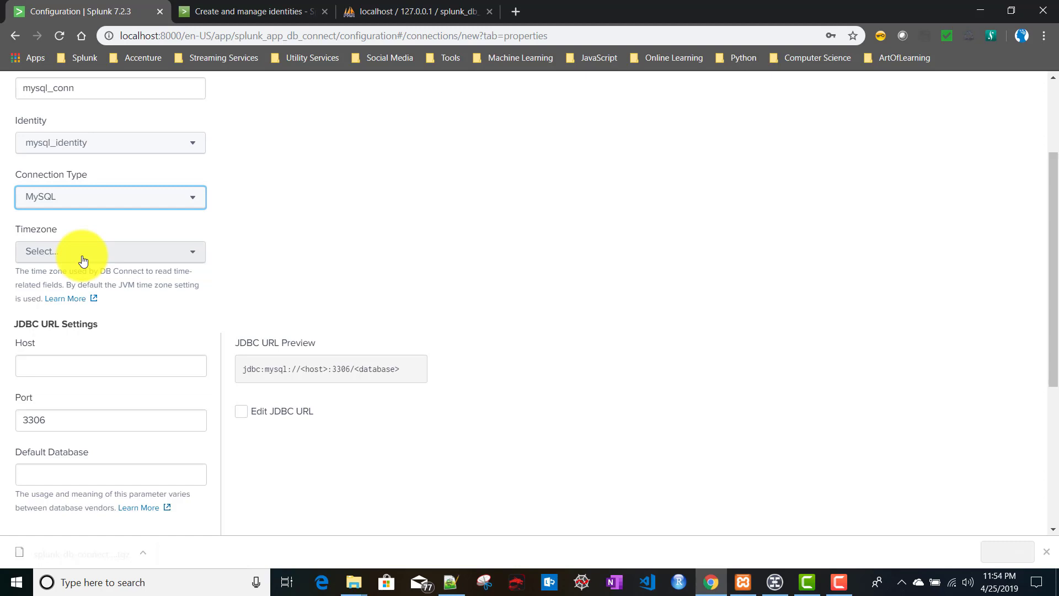
pyautogui.click(83, 253)
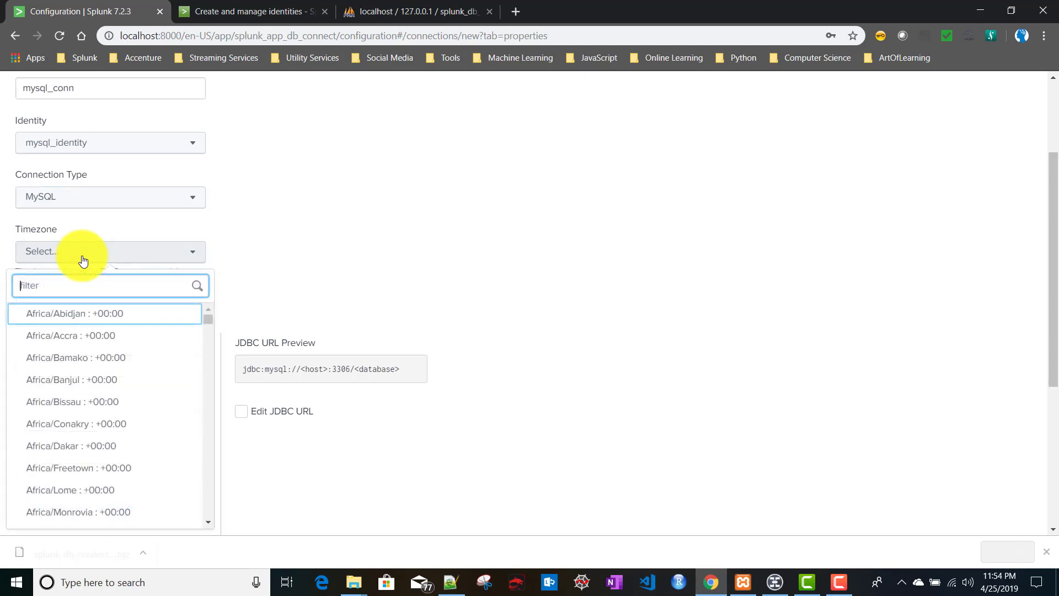
pyautogui.scroll(-15, 123, 366)
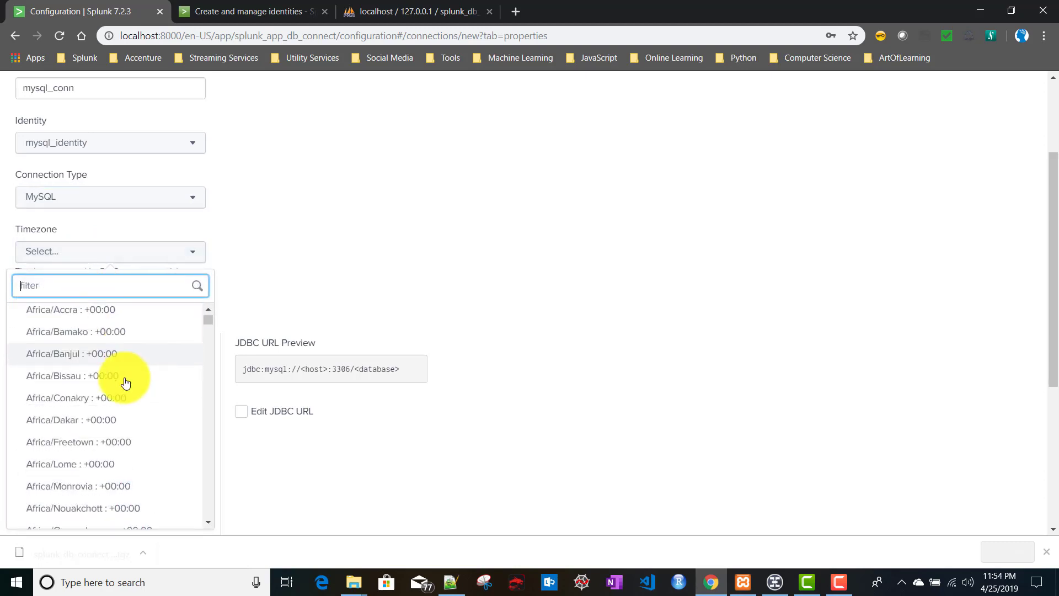
pyautogui.scroll(-20, 126, 382)
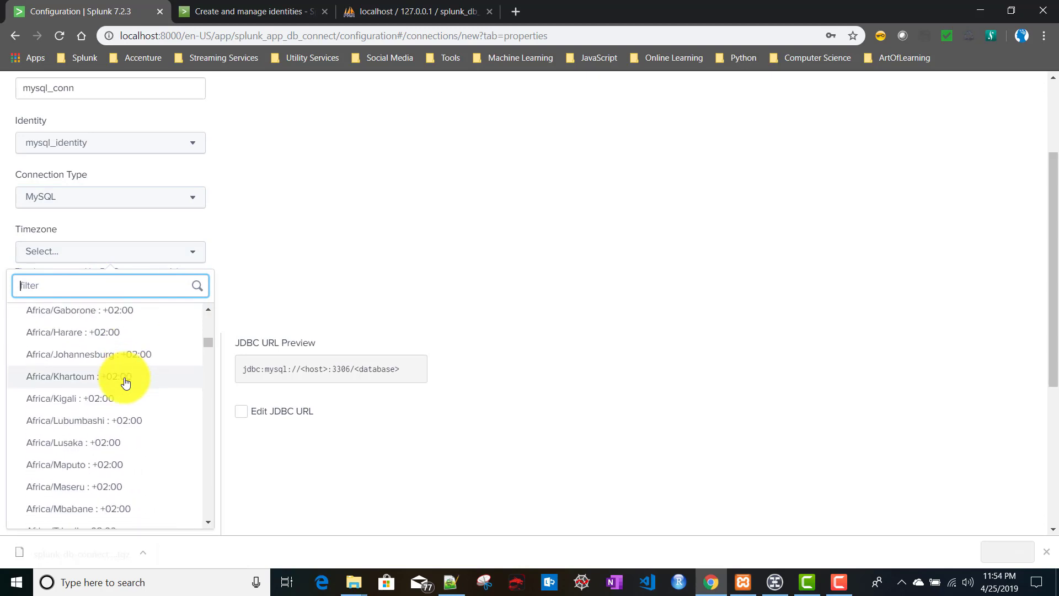
pyautogui.scroll(-20, 142, 423)
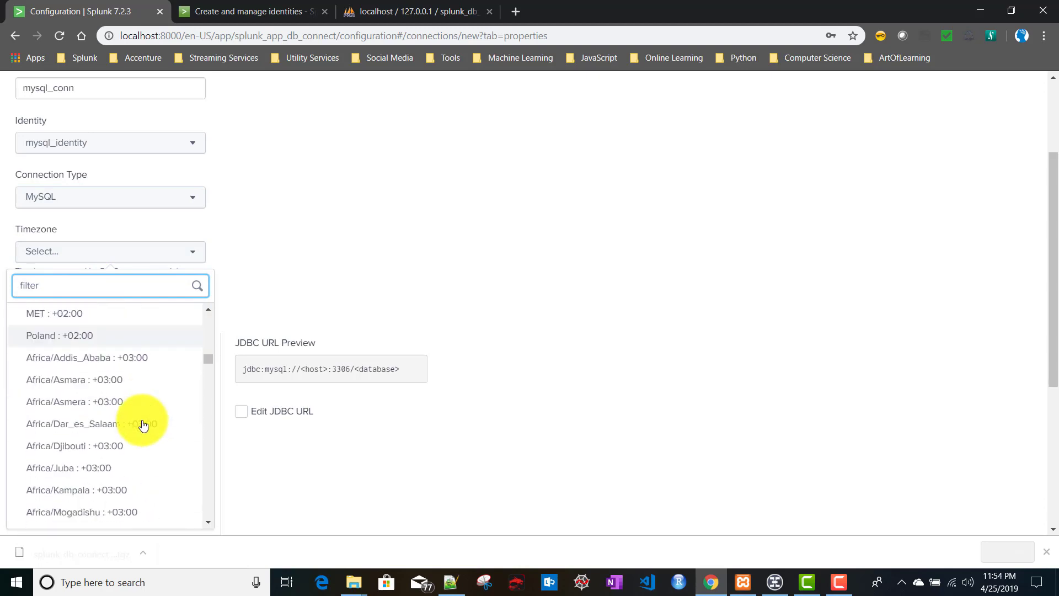
pyautogui.scroll(-15, 142, 423)
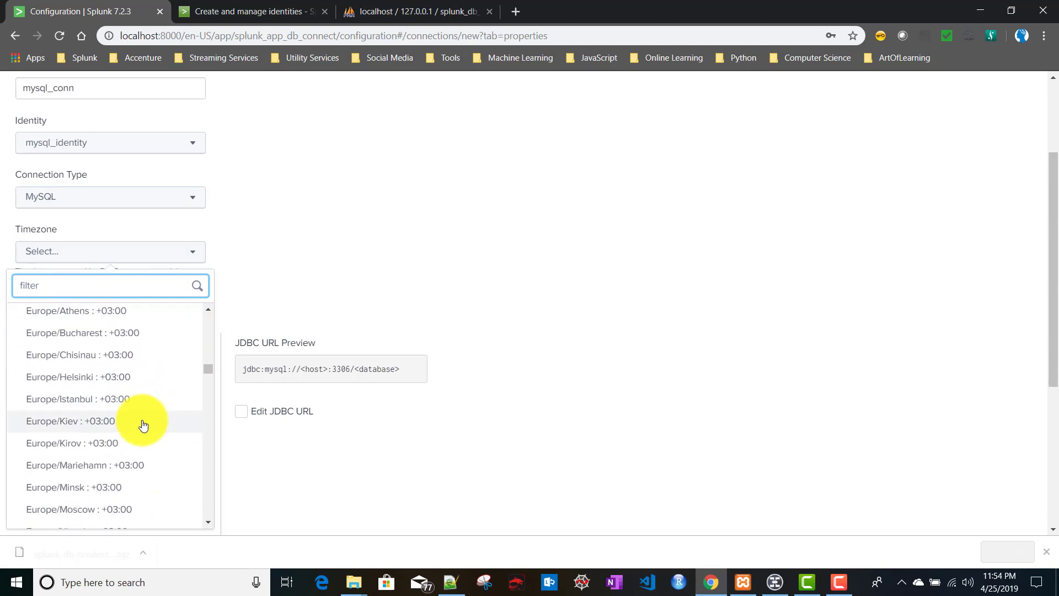
pyautogui.scroll(-15, 142, 424)
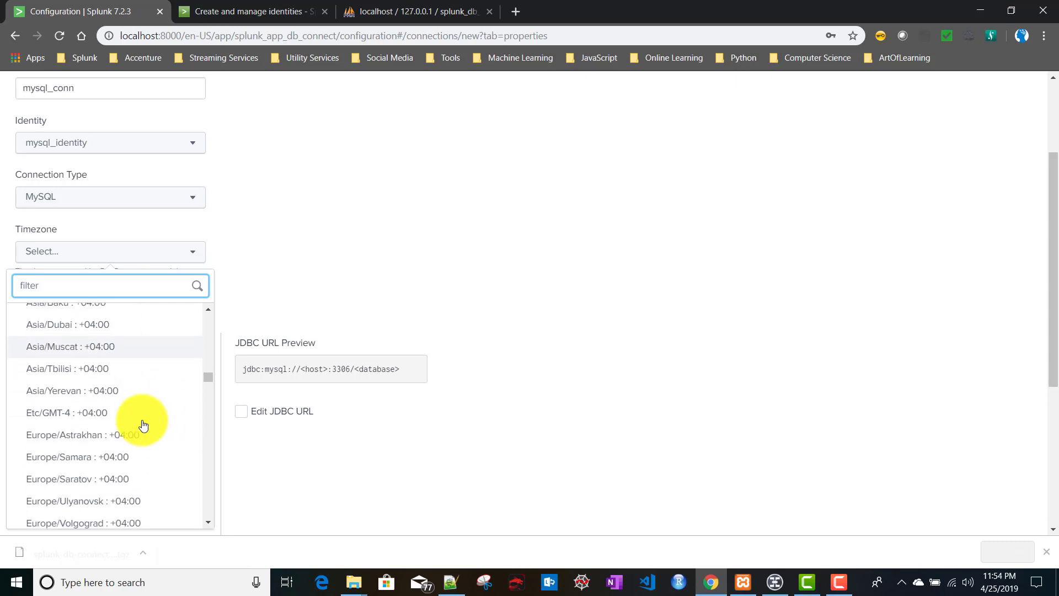
pyautogui.scroll(-12, 142, 425)
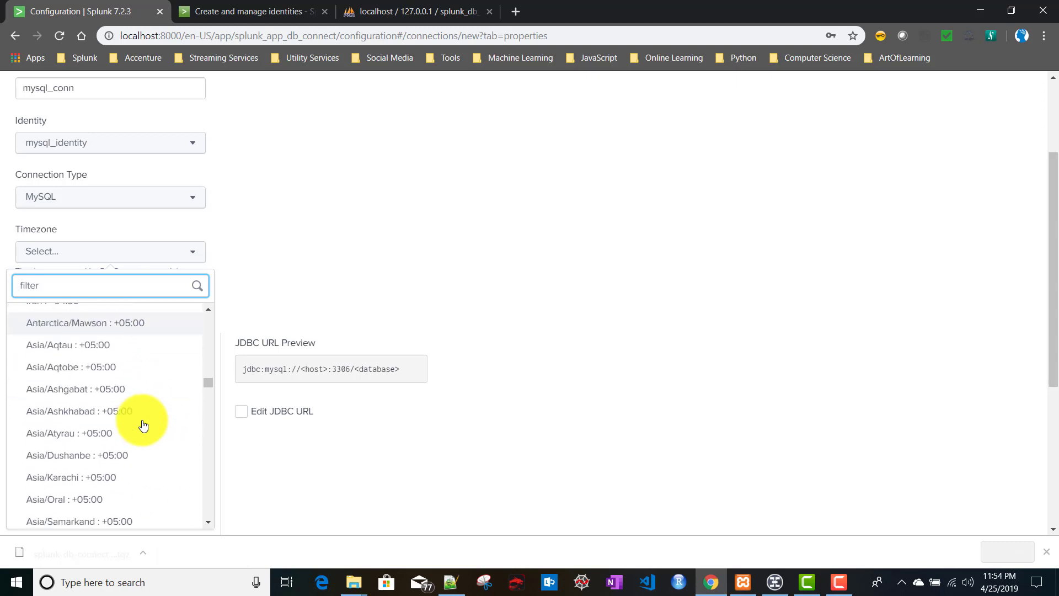
pyautogui.scroll(-10, 142, 458)
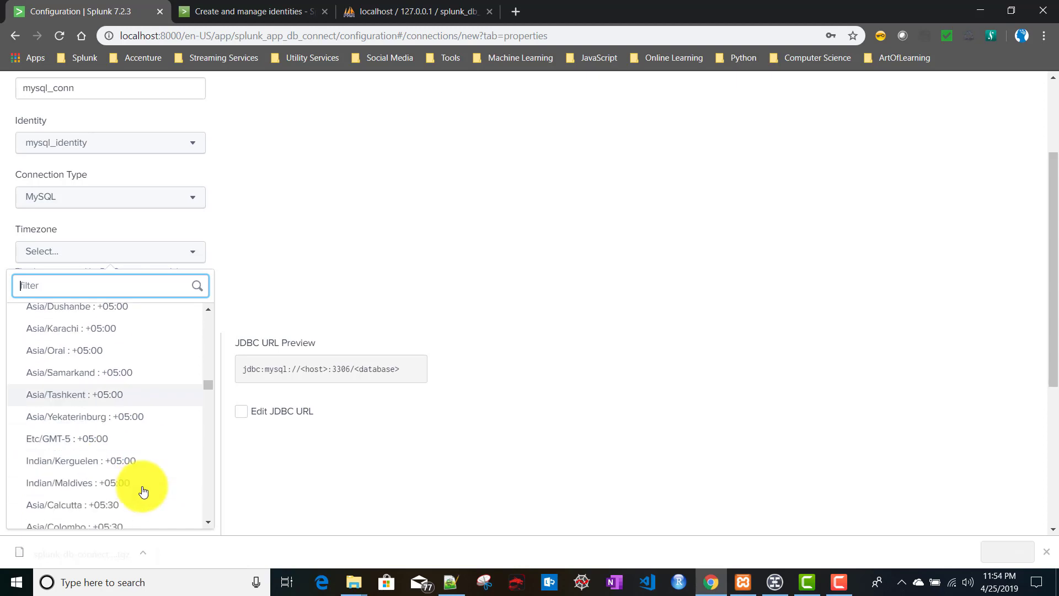
pyautogui.scroll(1, 130, 437)
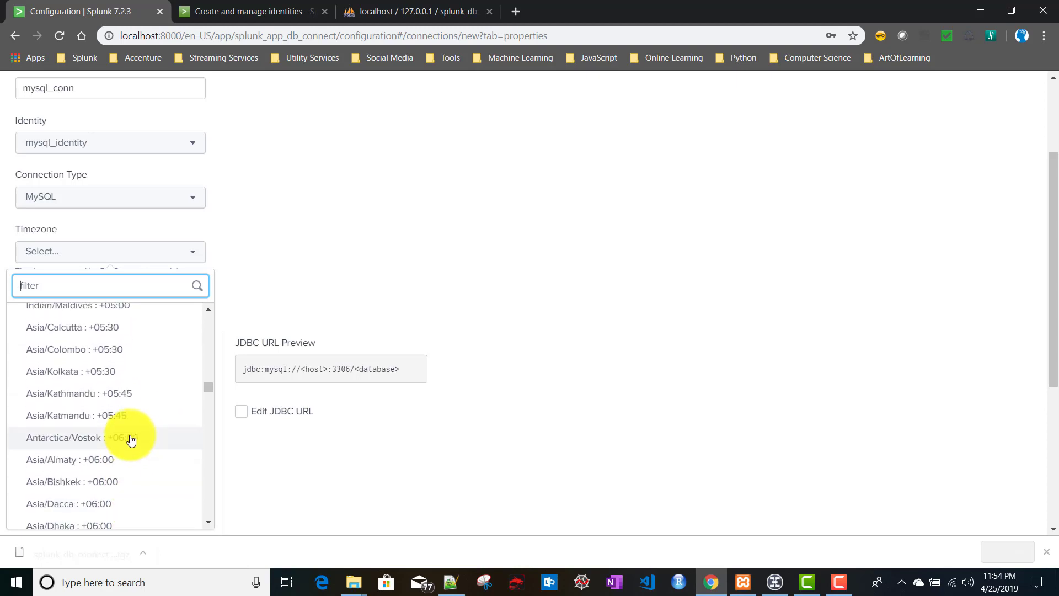
pyautogui.click(102, 371)
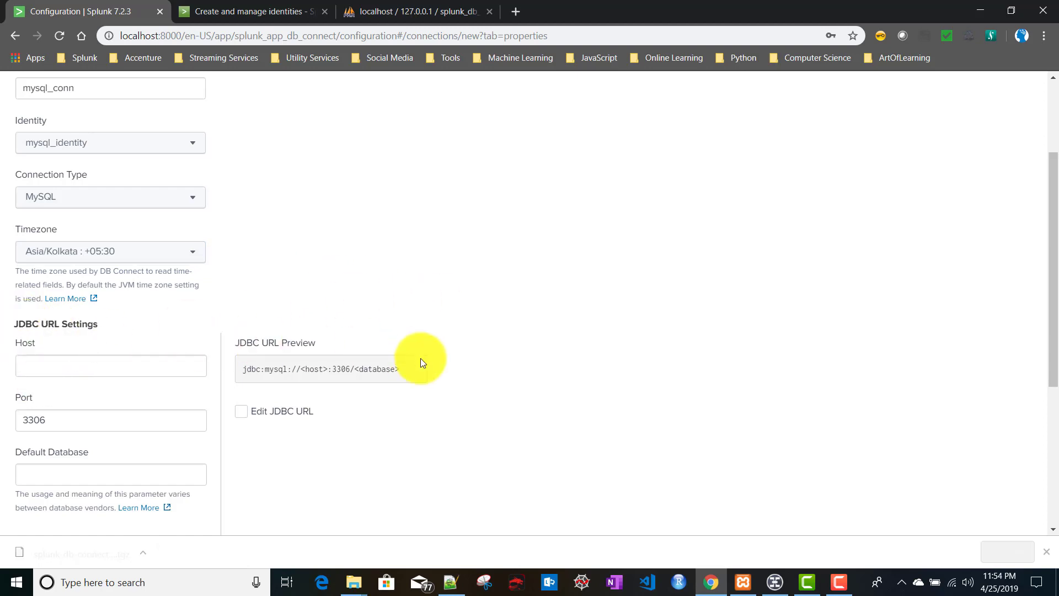
# Step: Set the host in the JDBC URL settings to localhost
pyautogui.scroll(-2, 420, 359)
pyautogui.click(50, 231)
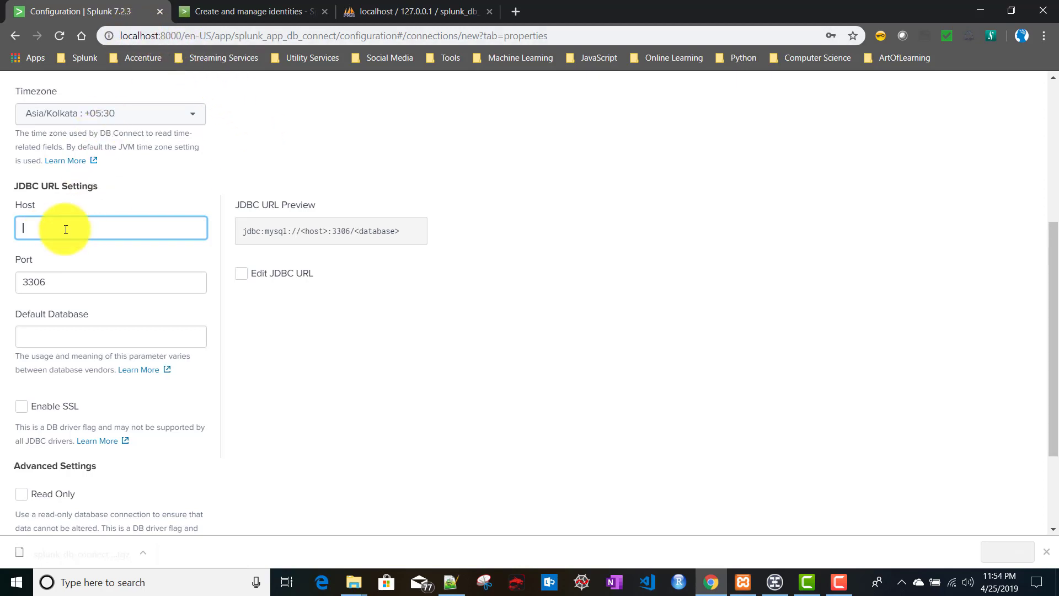
pyautogui.write('loca')
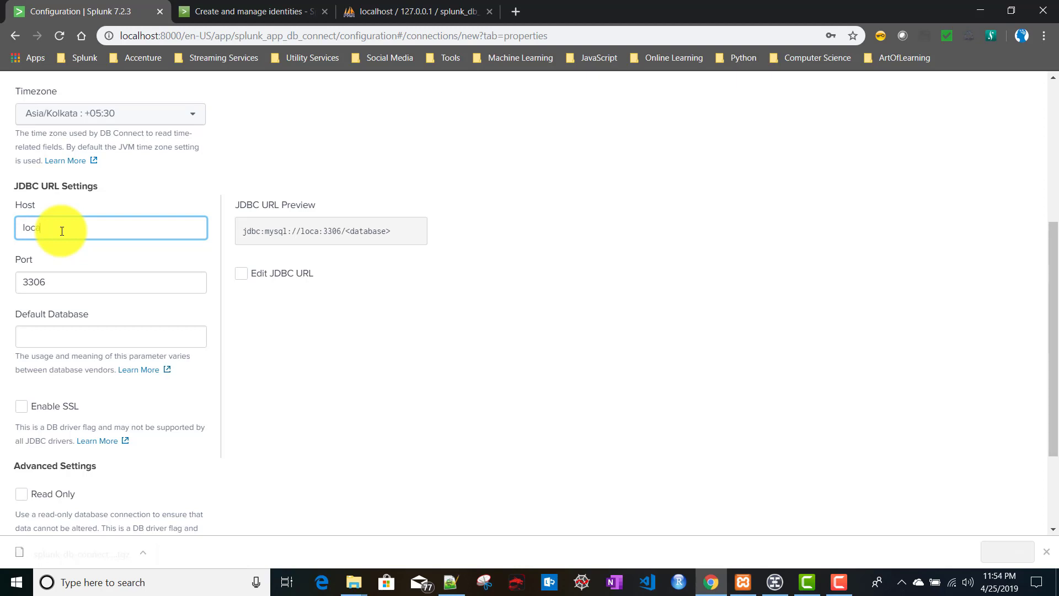
pyautogui.write('lhost')
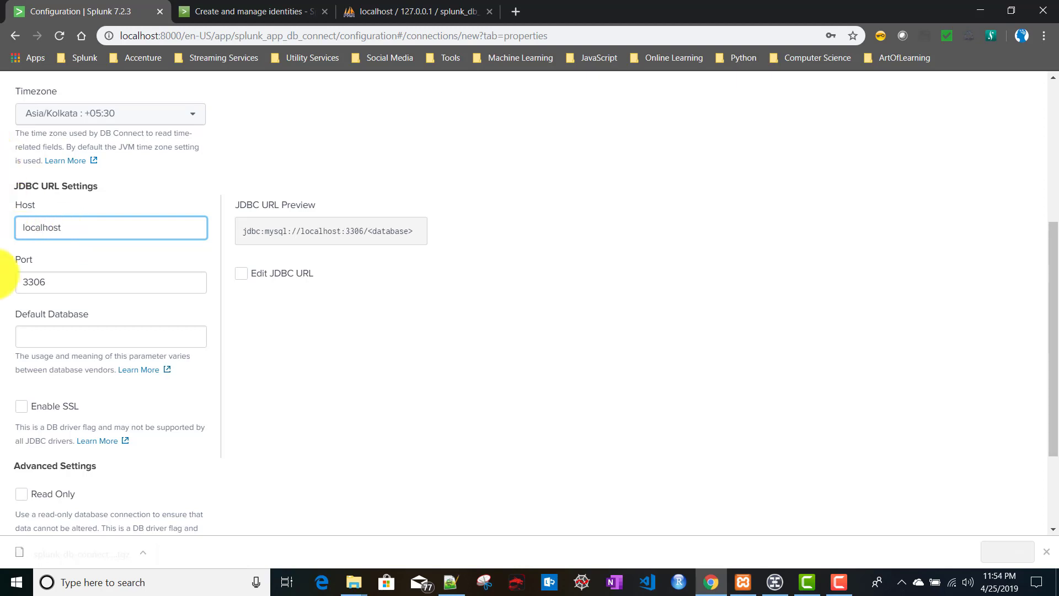
# Step: Check the MySQL port in the XAMPP Control Panel and return to the connection form in Chrome
pyautogui.click(79, 278)
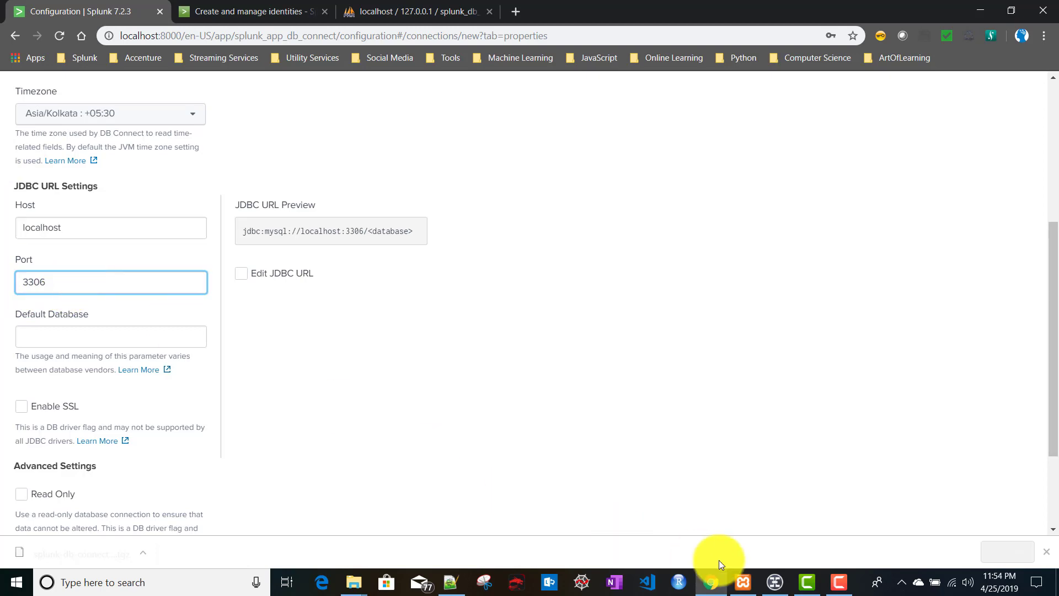
pyautogui.click(746, 579)
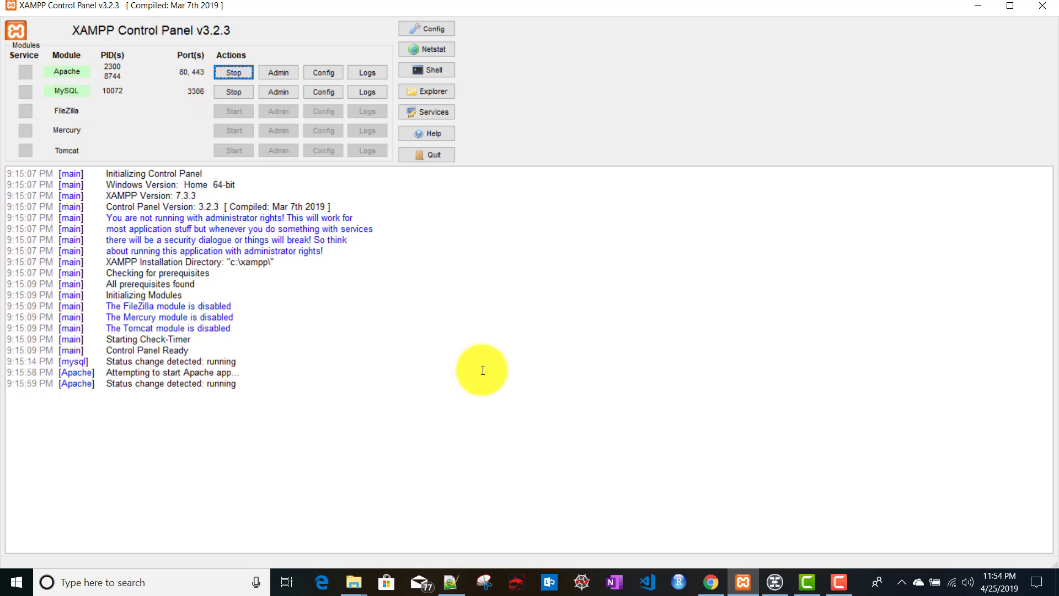
pyautogui.click(710, 582)
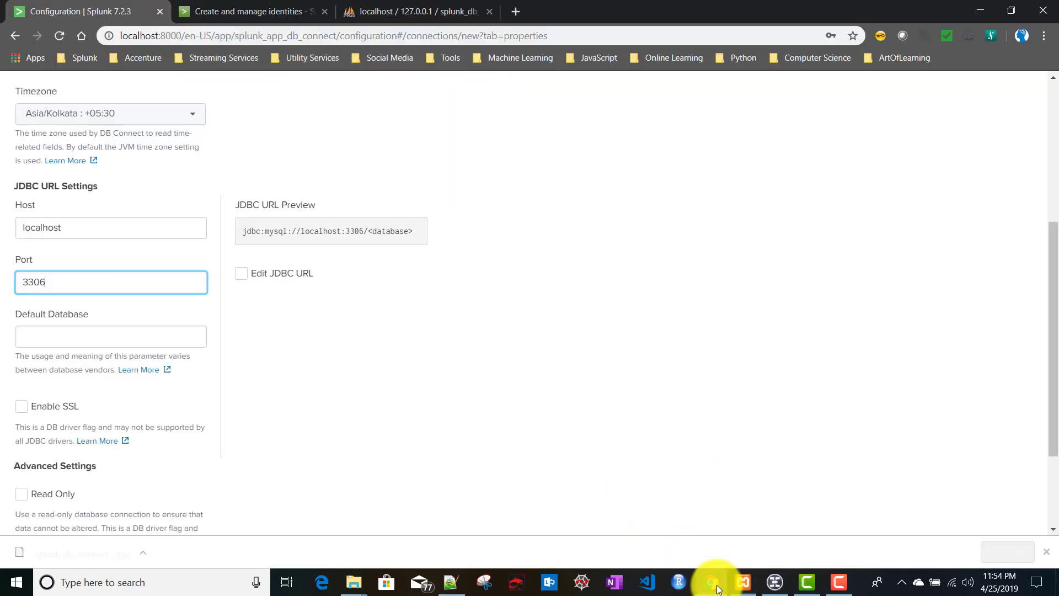
# Step: Copy the database name splunk_db_connect_demo from phpMyAdmin and enter it as the connection's default database
pyautogui.click(54, 338)
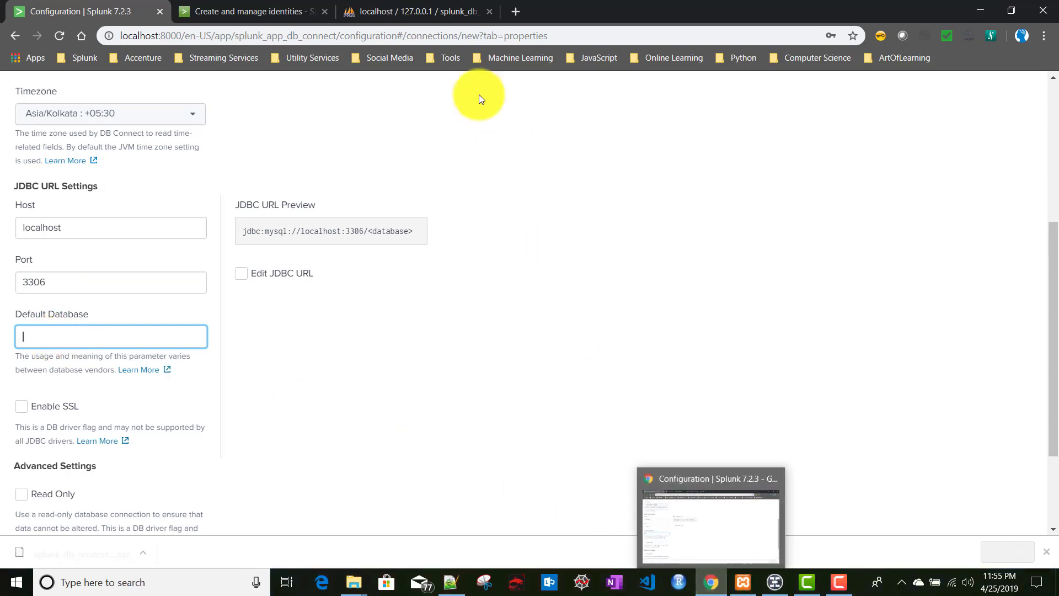
pyautogui.click(393, 25)
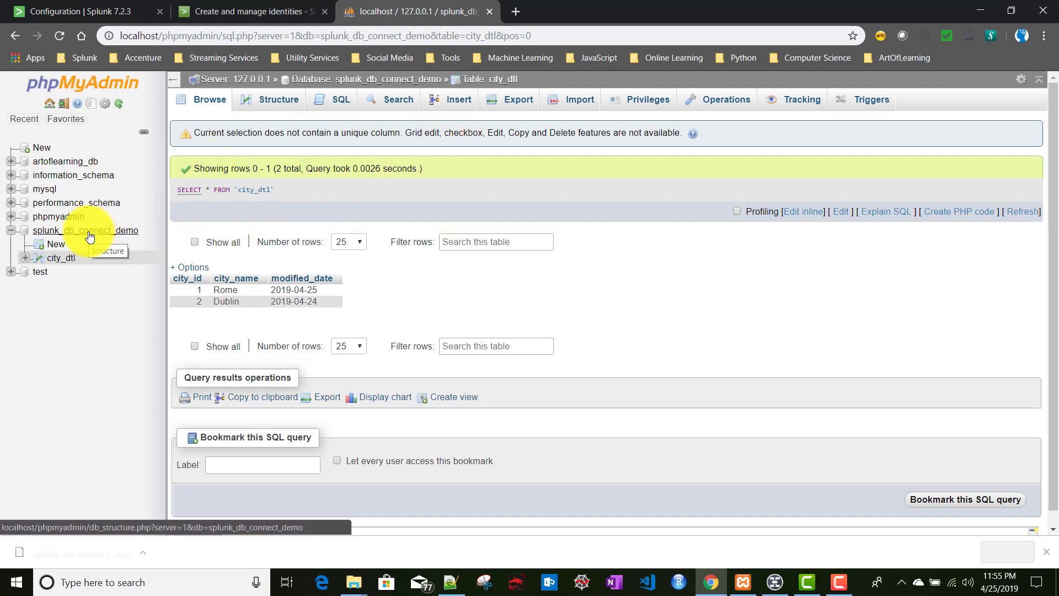
pyautogui.moveTo(444, 80); pyautogui.dragTo(333, 84)
pyautogui.hotkey('ctrl', 'c')
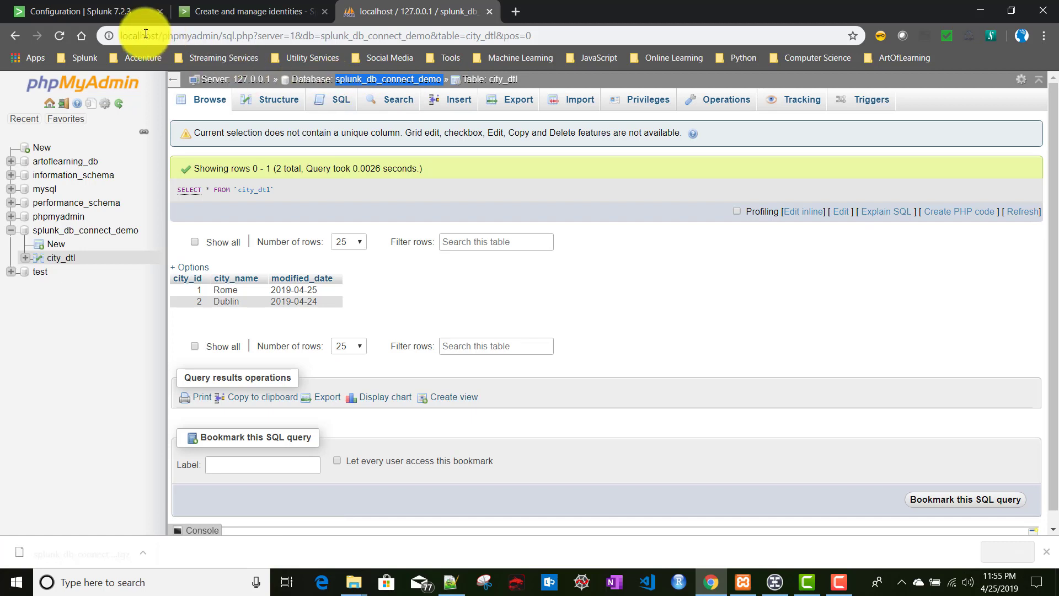
pyautogui.click(51, 7)
pyautogui.hotkey('ctrl', 'v')
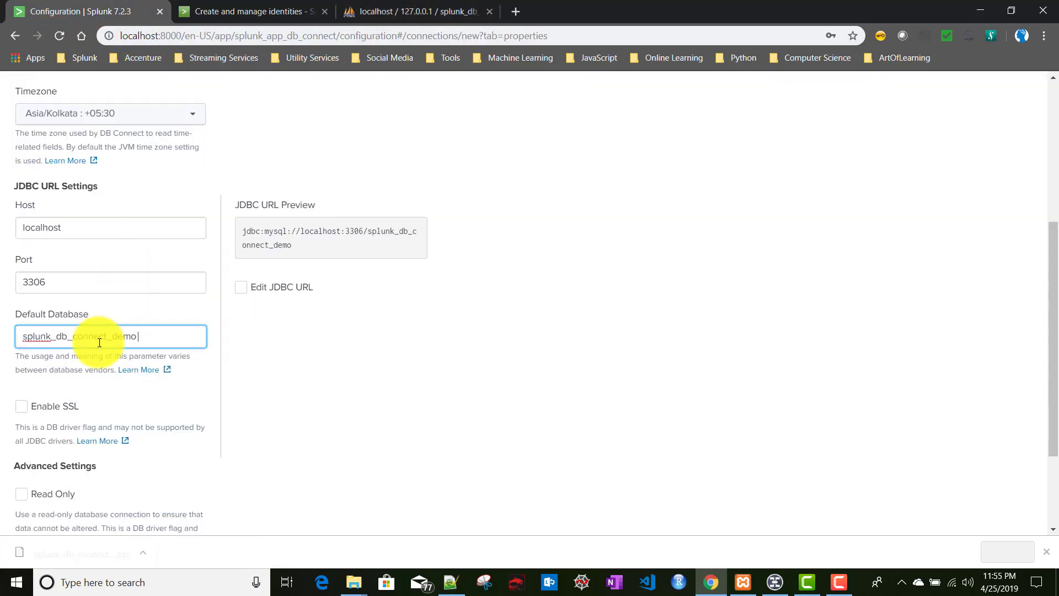
# Step: Examine the connection's SSL, read-only and fetch size options, including the default fetch size note
pyautogui.scroll(-1, 217, 449)
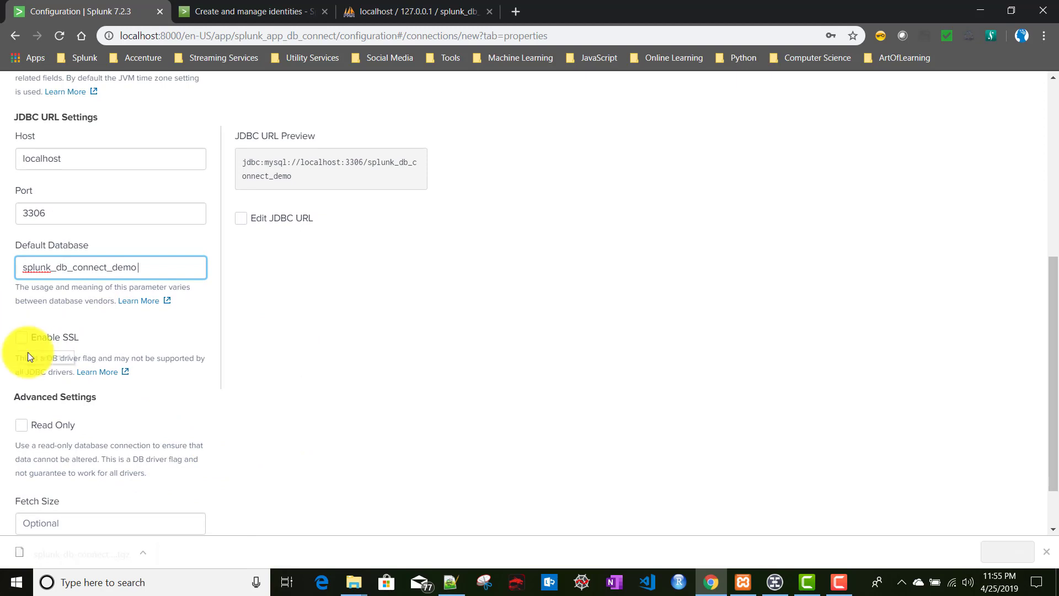
pyautogui.scroll(-1, 145, 422)
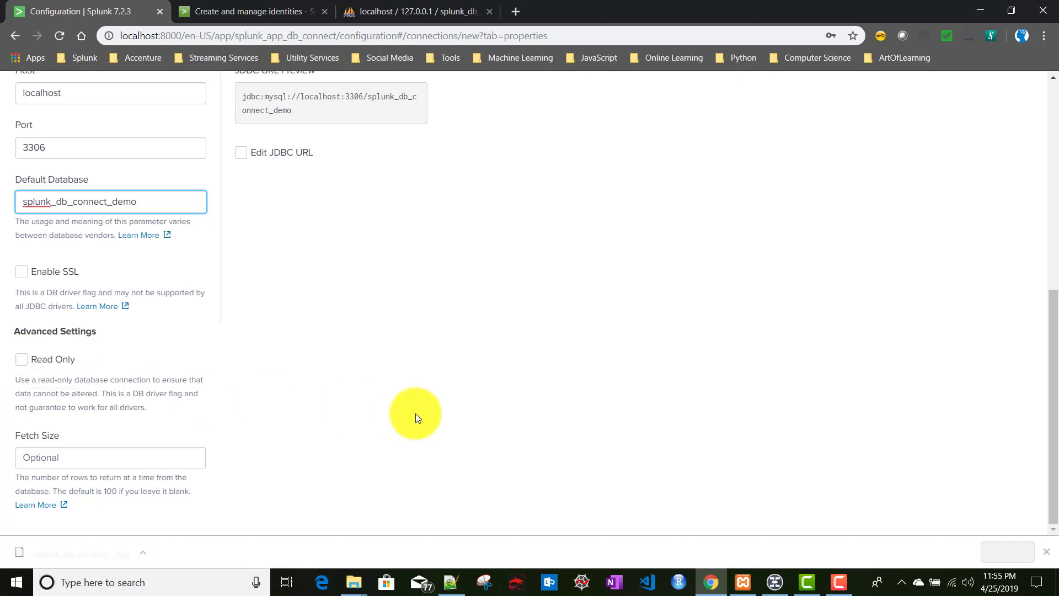
pyautogui.click(68, 459)
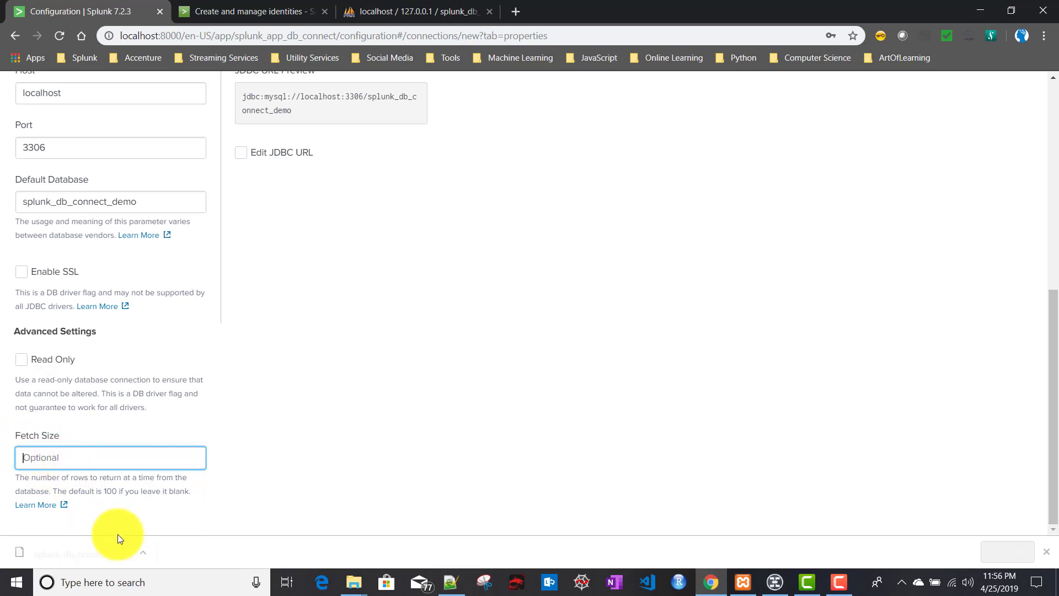
pyautogui.doubleClick(111, 491)
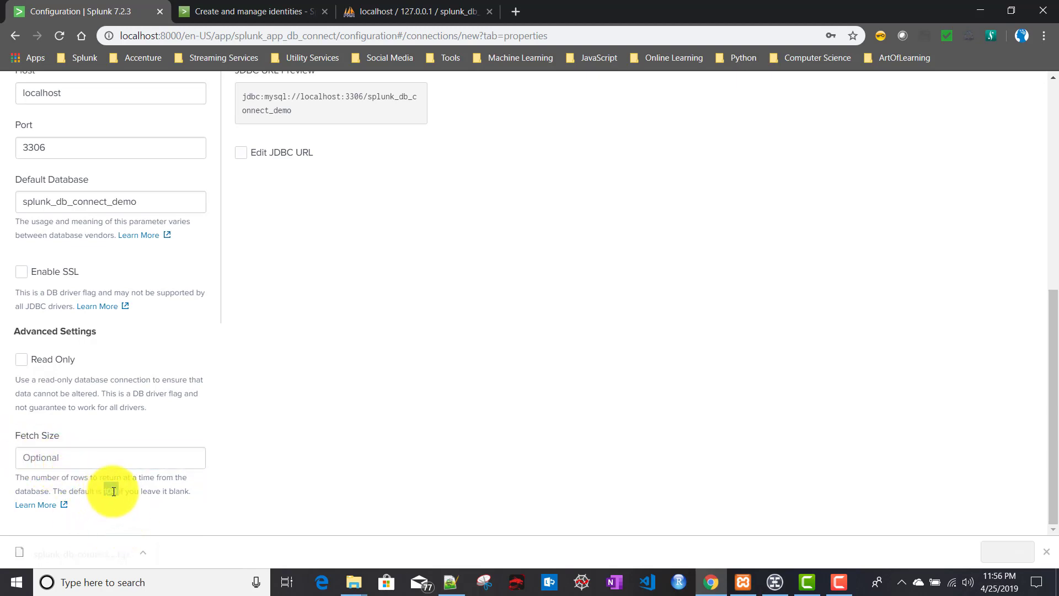
pyautogui.scroll(3, 421, 442)
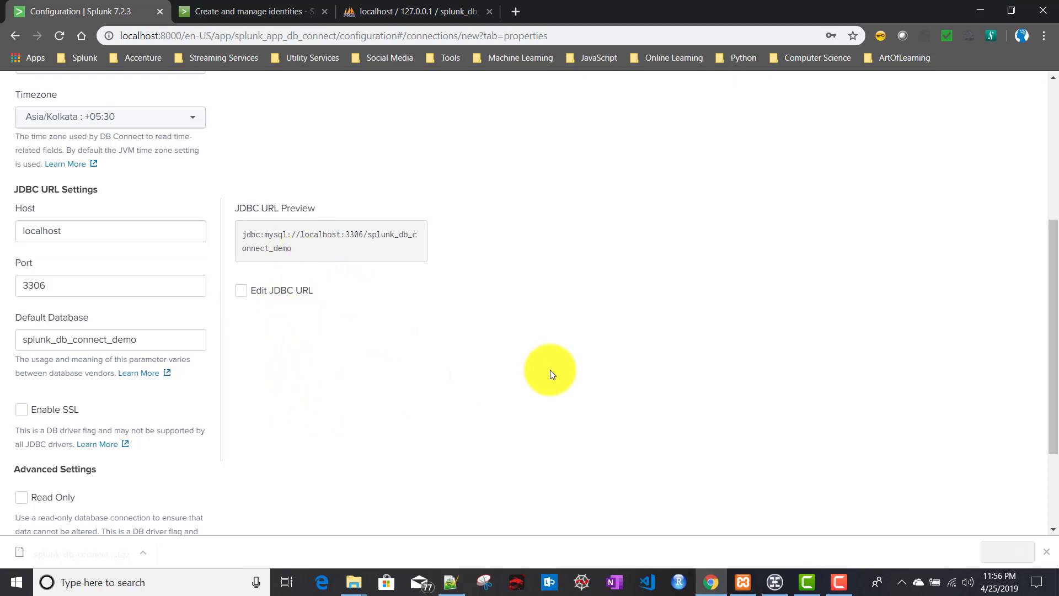
pyautogui.scroll(5, 550, 369)
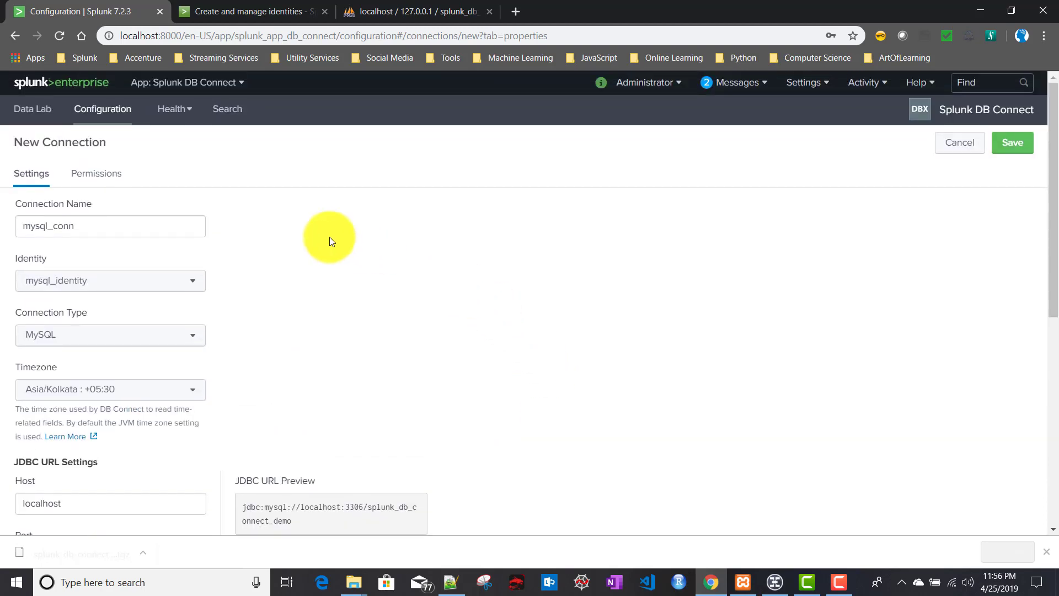
# Step: Review the new connection's role permissions and settings, and save the connection
pyautogui.click(93, 185)
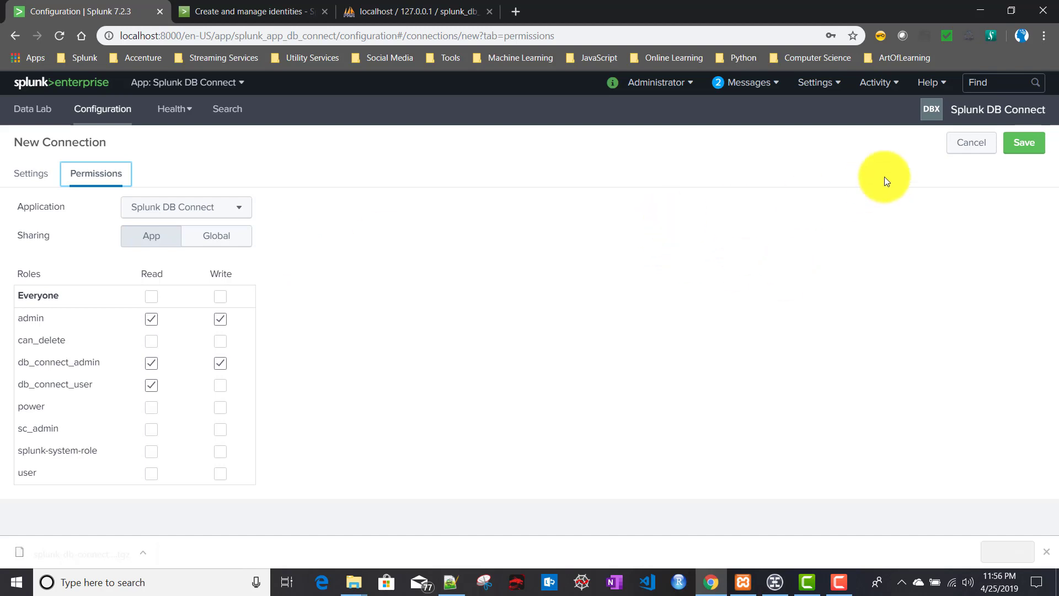
pyautogui.click(39, 179)
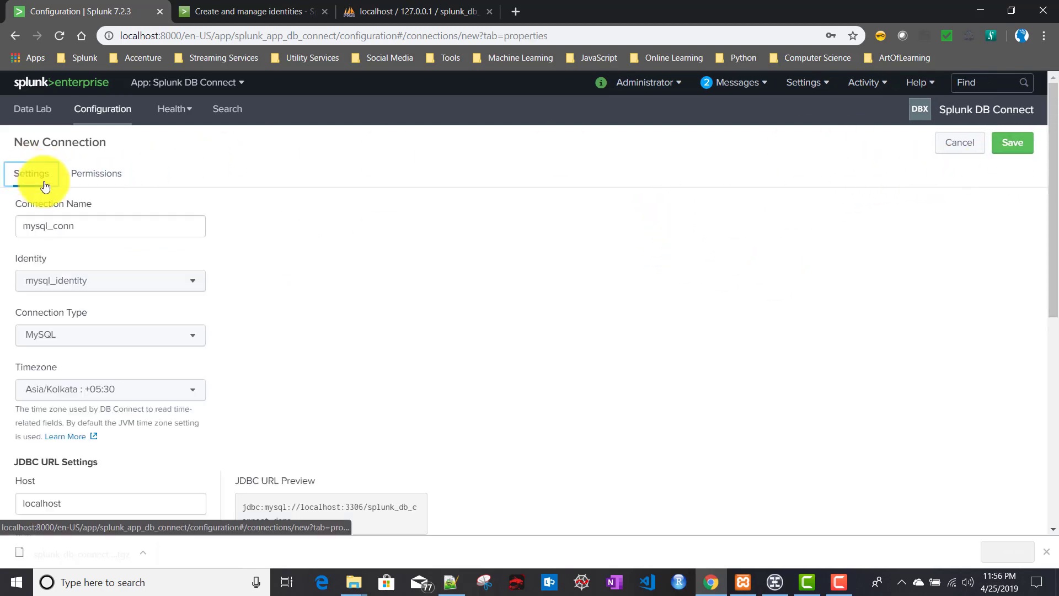
pyautogui.scroll(-2, 320, 303)
pyautogui.scroll(1, 319, 303)
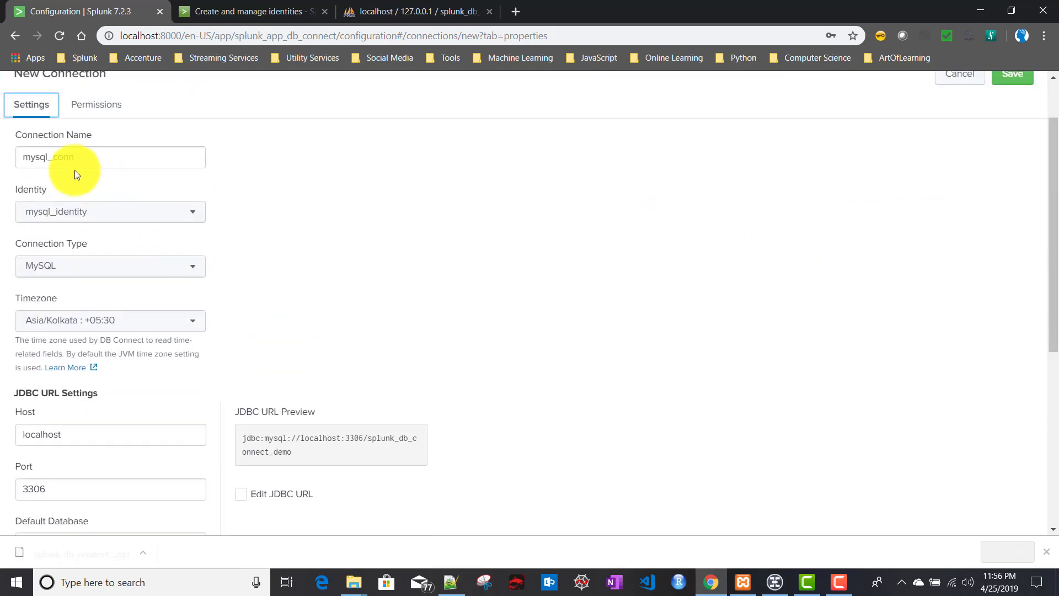
pyautogui.scroll(-1, 410, 439)
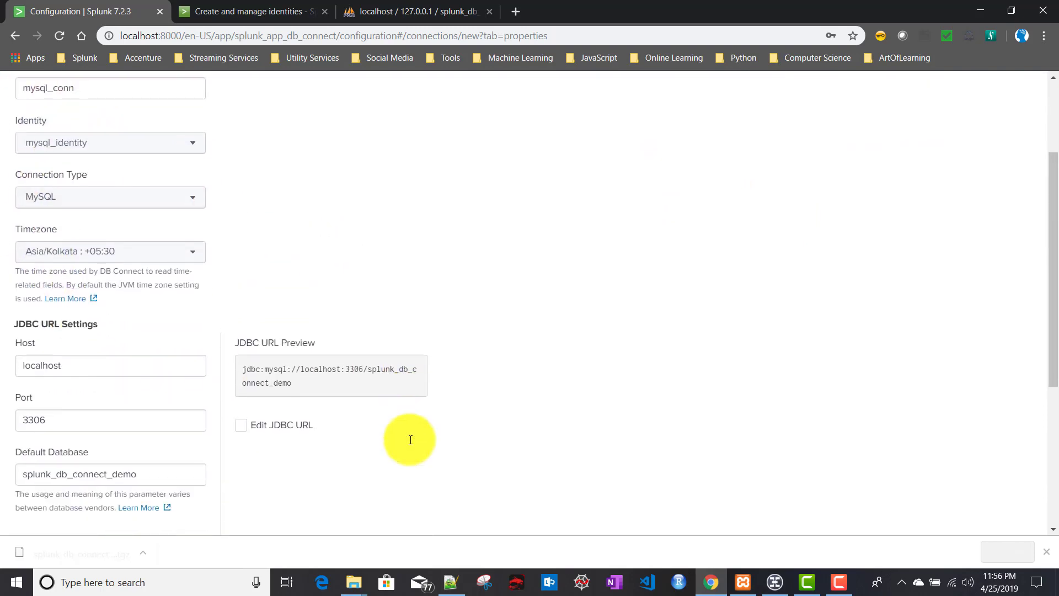
pyautogui.scroll(-3, 409, 439)
pyautogui.scroll(5, 1019, 249)
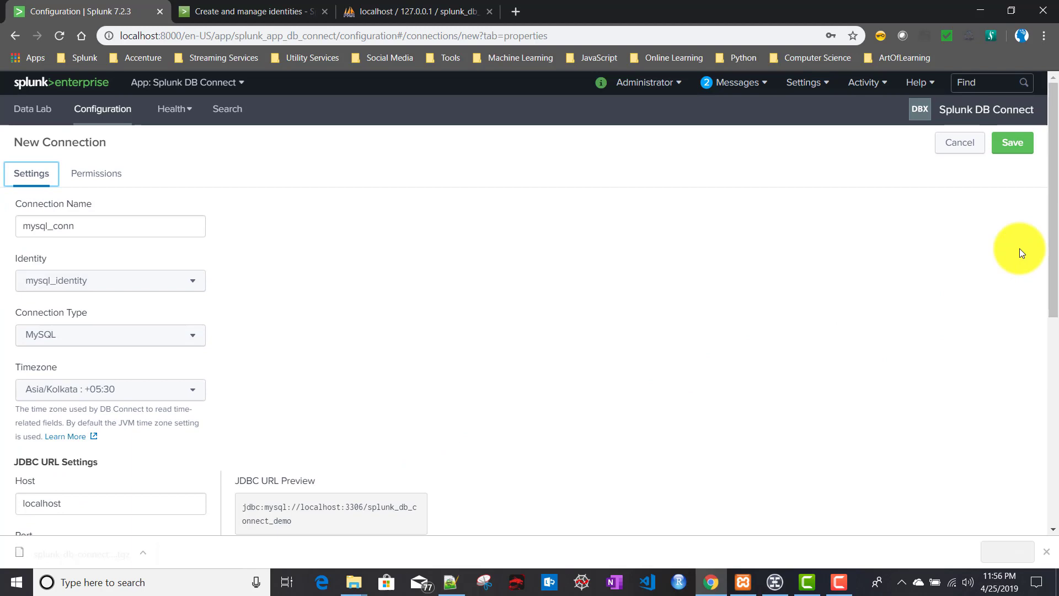
pyautogui.click(1019, 145)
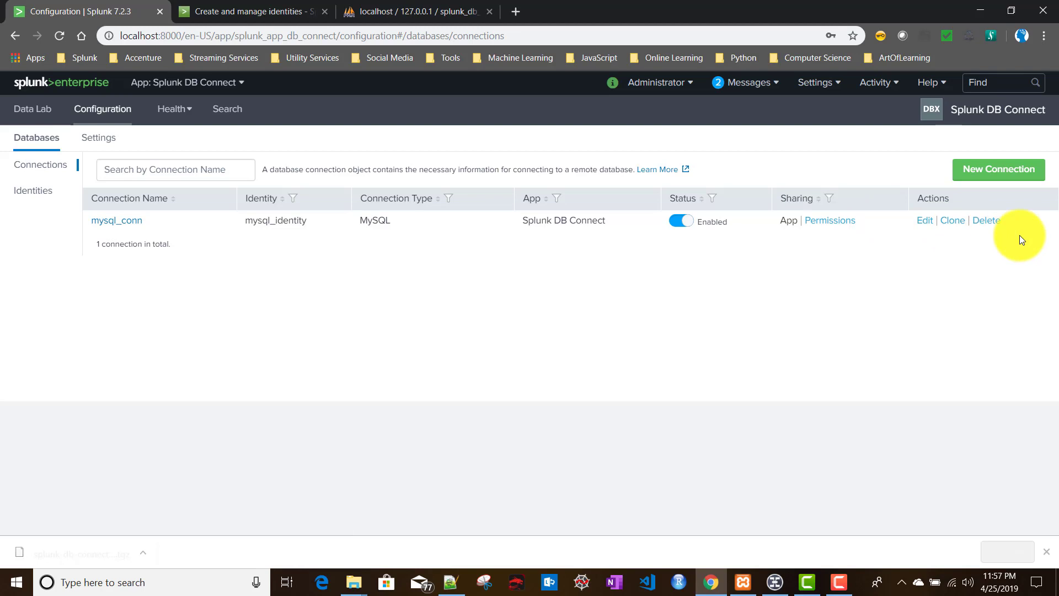
# Step: Examine the mysql_conn stanza of db_connections.conf from the local folder in Notepad++, and return to Splunk in Chrome
pyautogui.moveTo(354, 582)
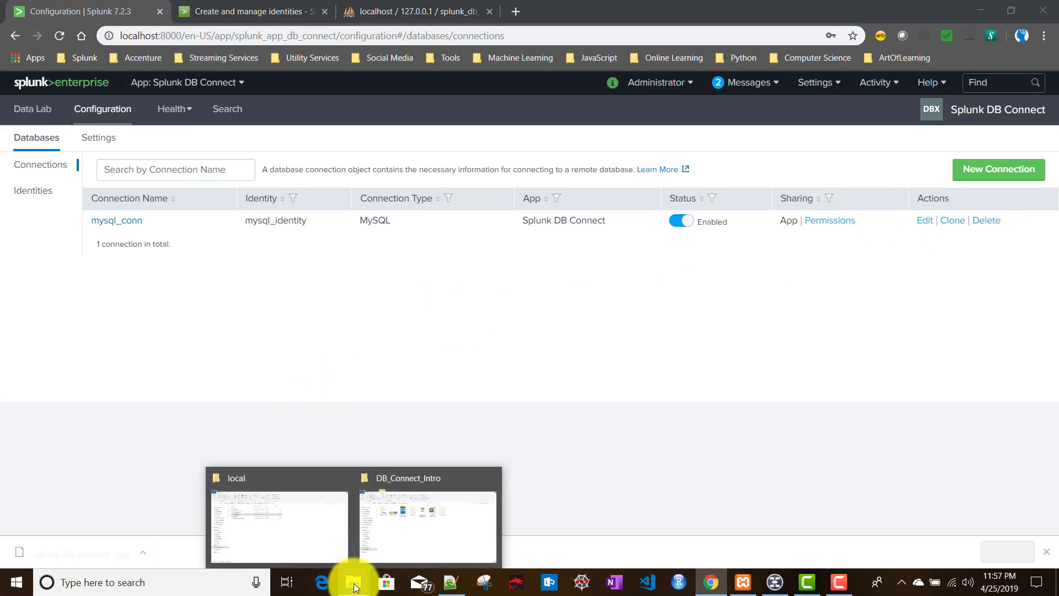
pyautogui.click(298, 527)
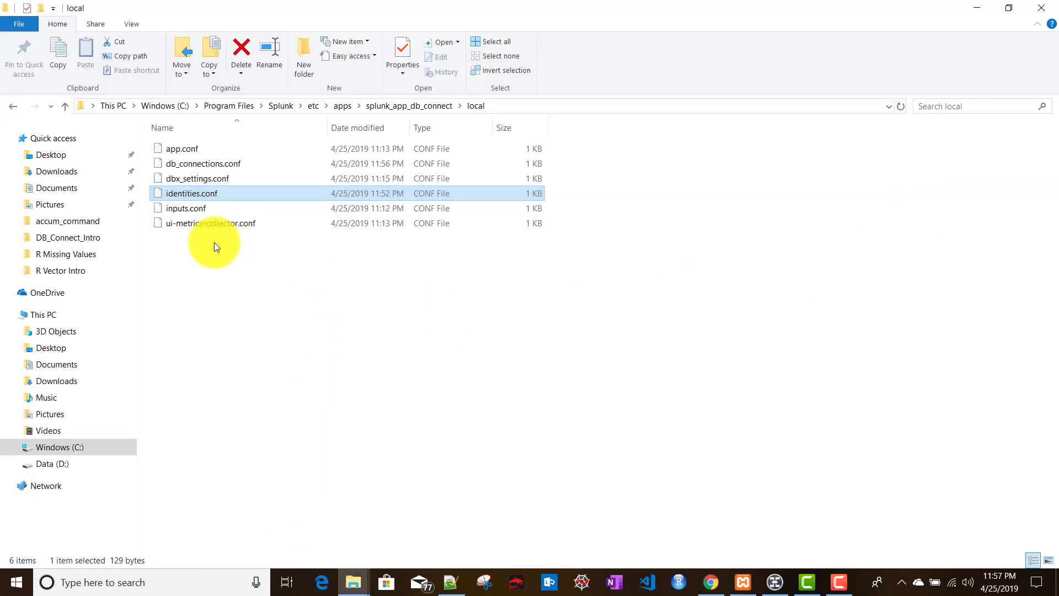
pyautogui.rightClick(203, 164)
pyautogui.click(258, 221)
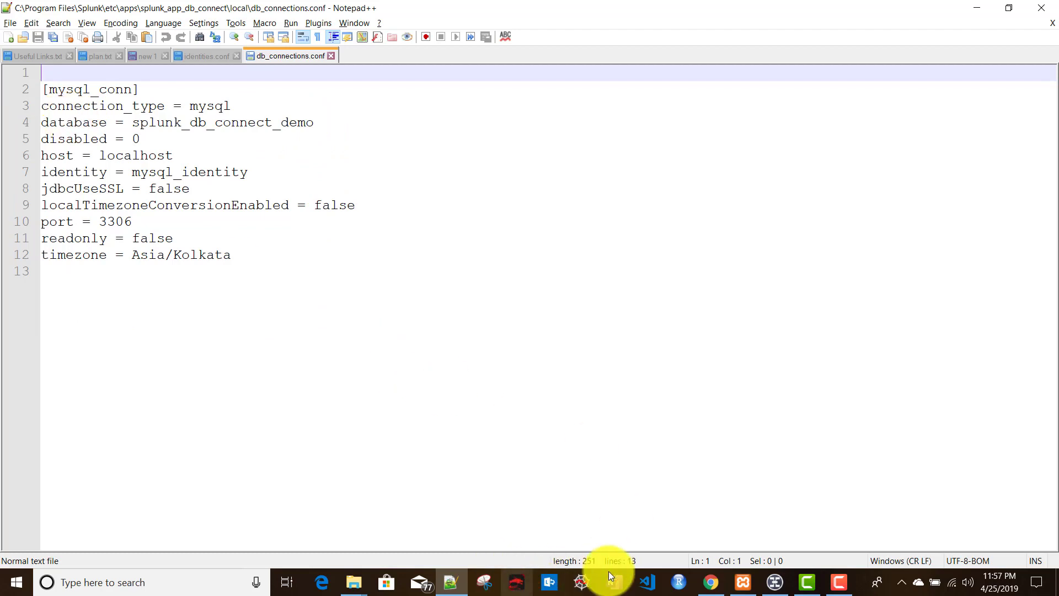
pyautogui.click(710, 583)
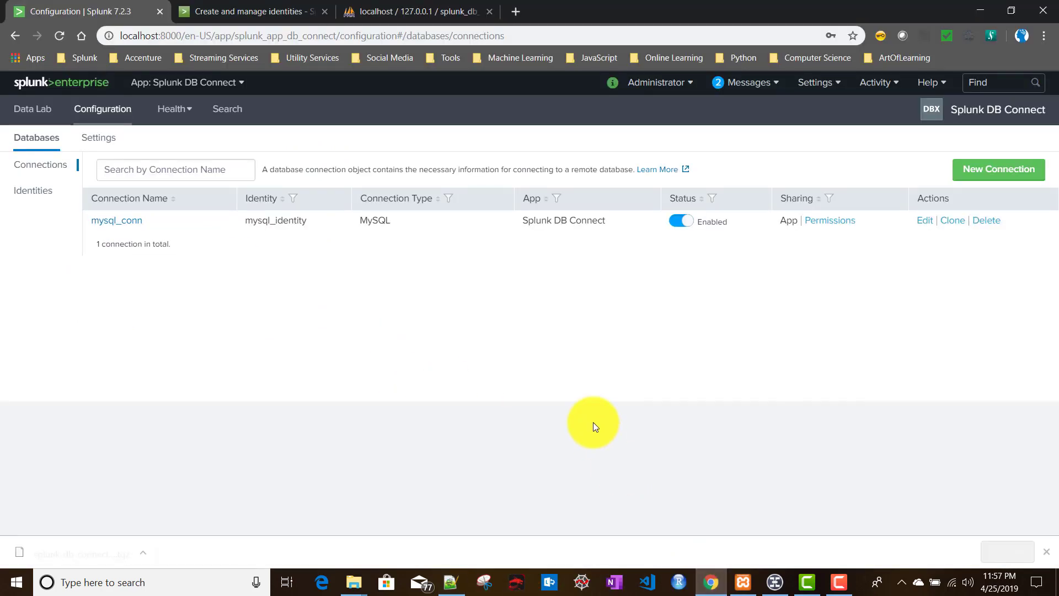